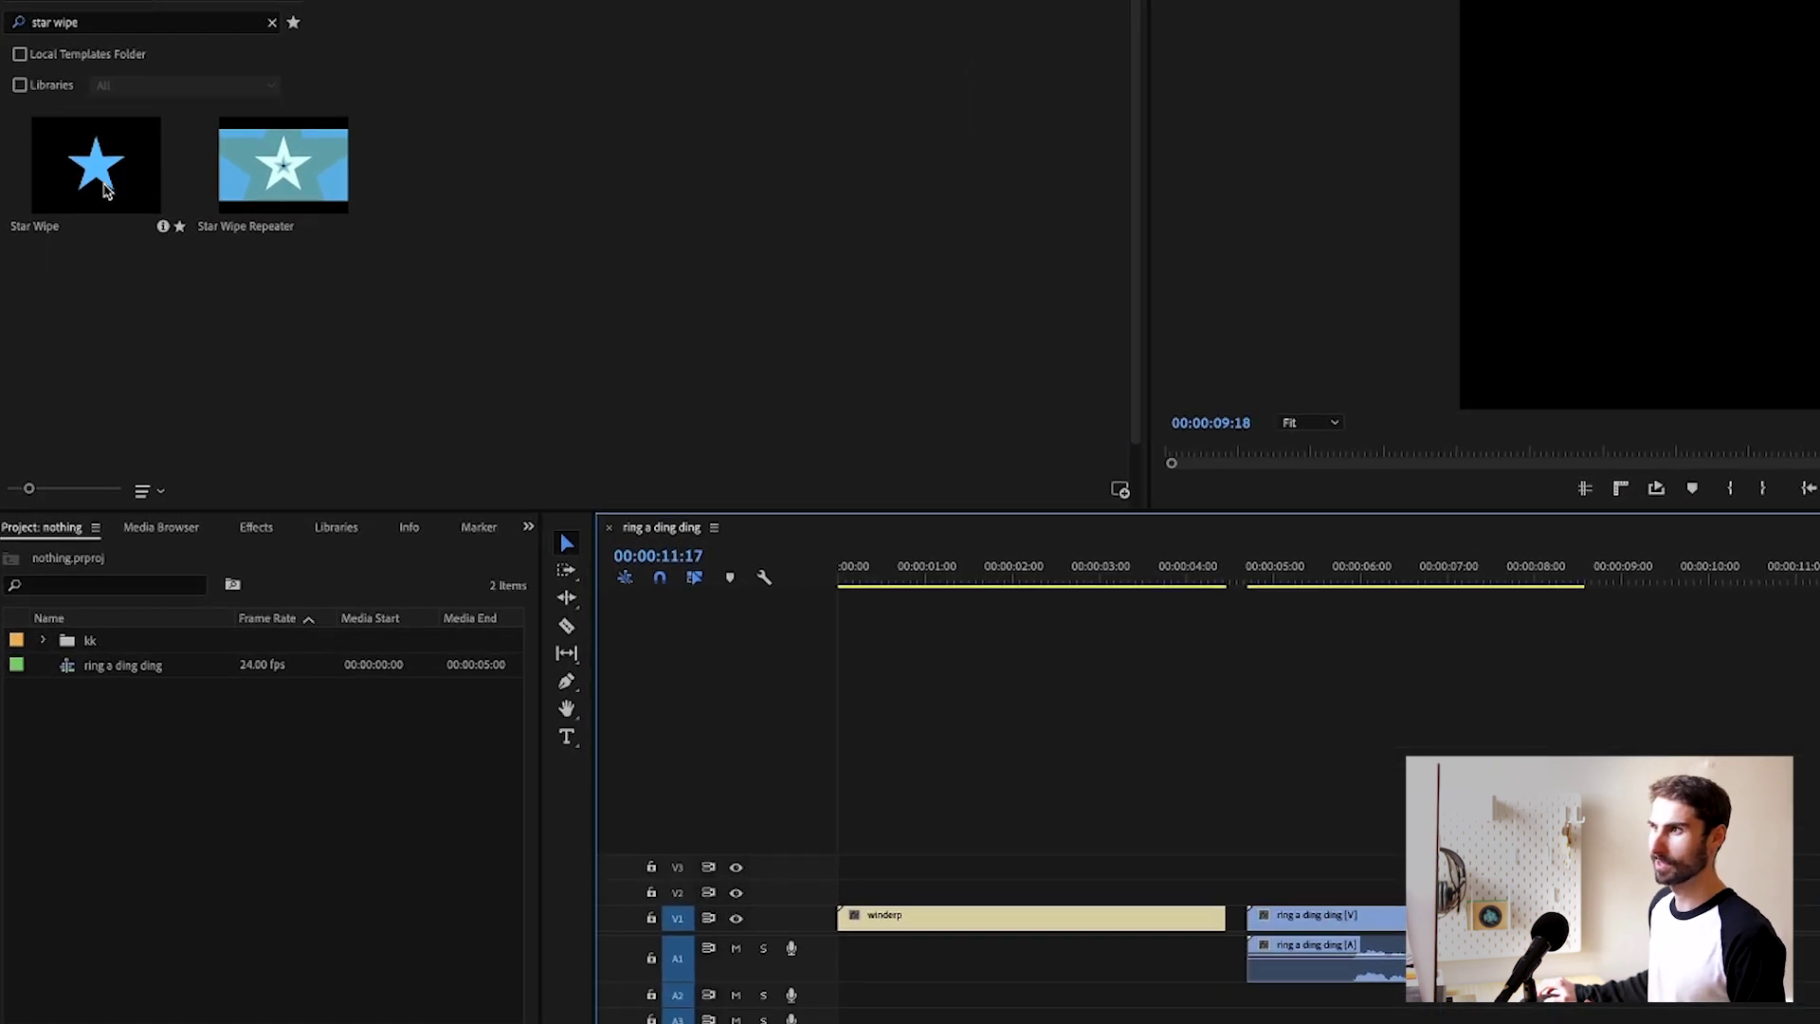
Drop the Star Wipe template on the timeline and lift it to V3 above the winderp/ring a ding ding cut.
left_click_drag(107, 190, 1223, 897)
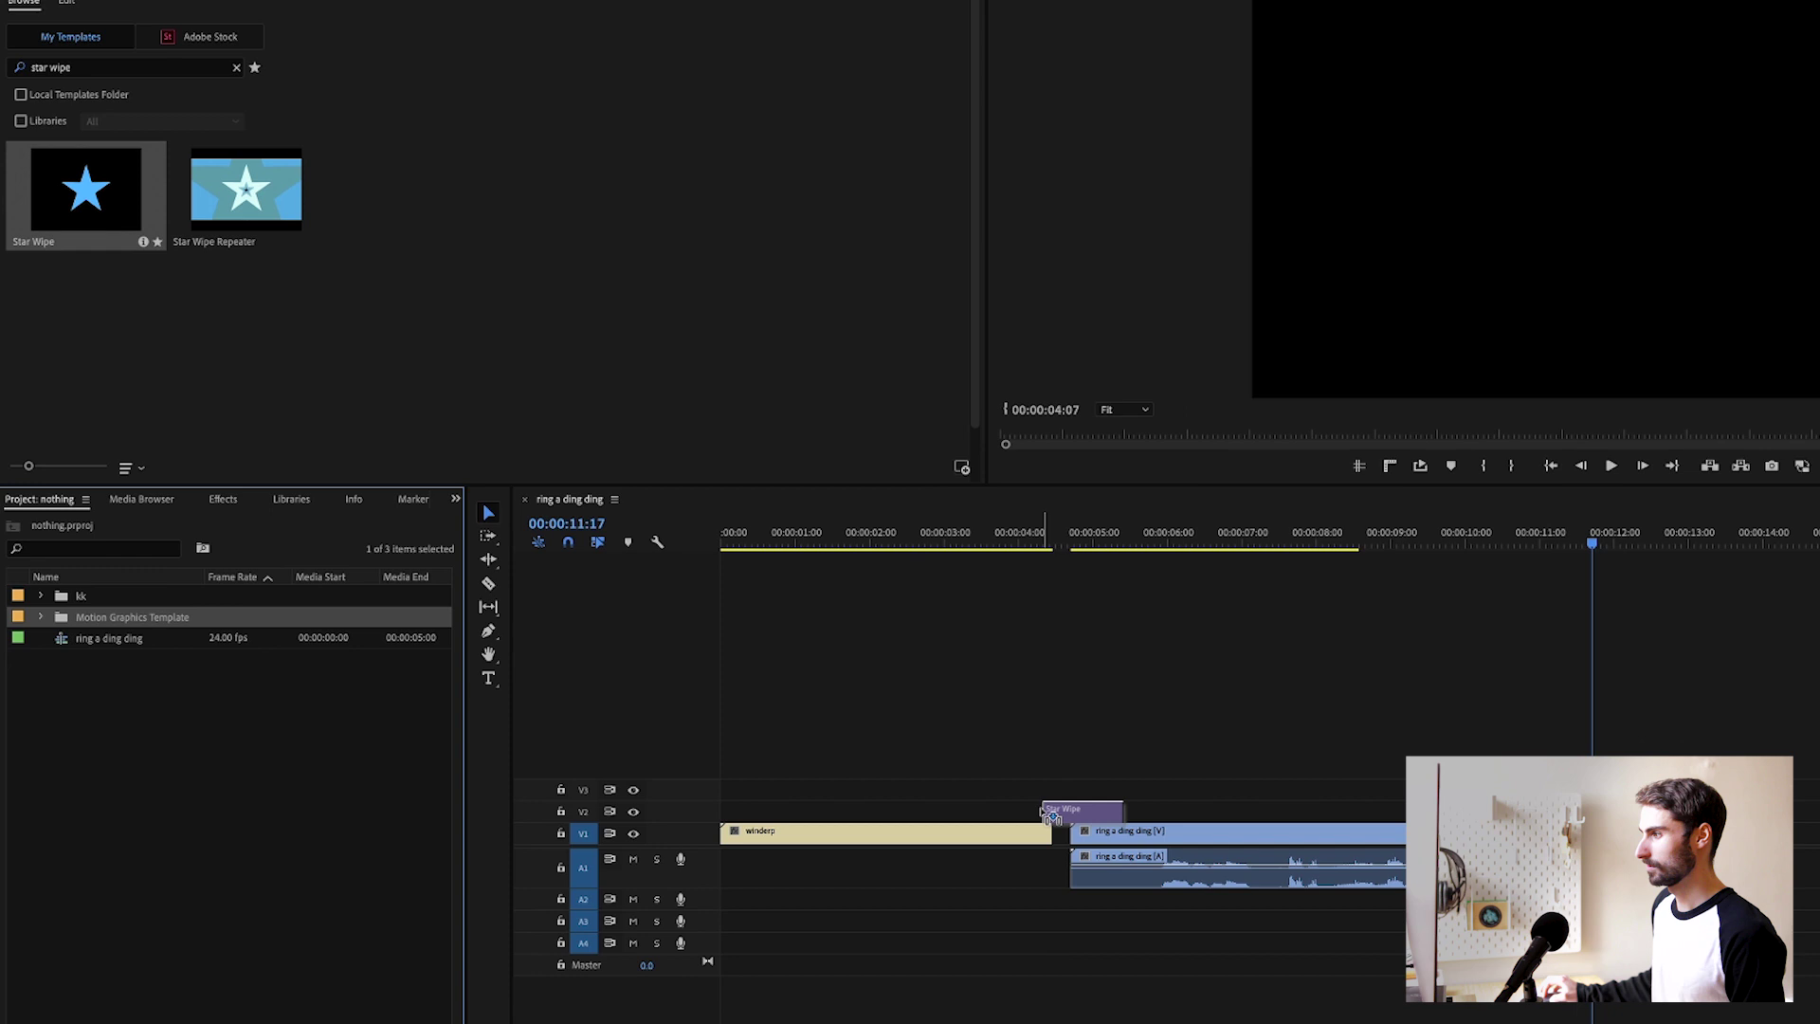
left_click_drag(1051, 816, 1052, 816)
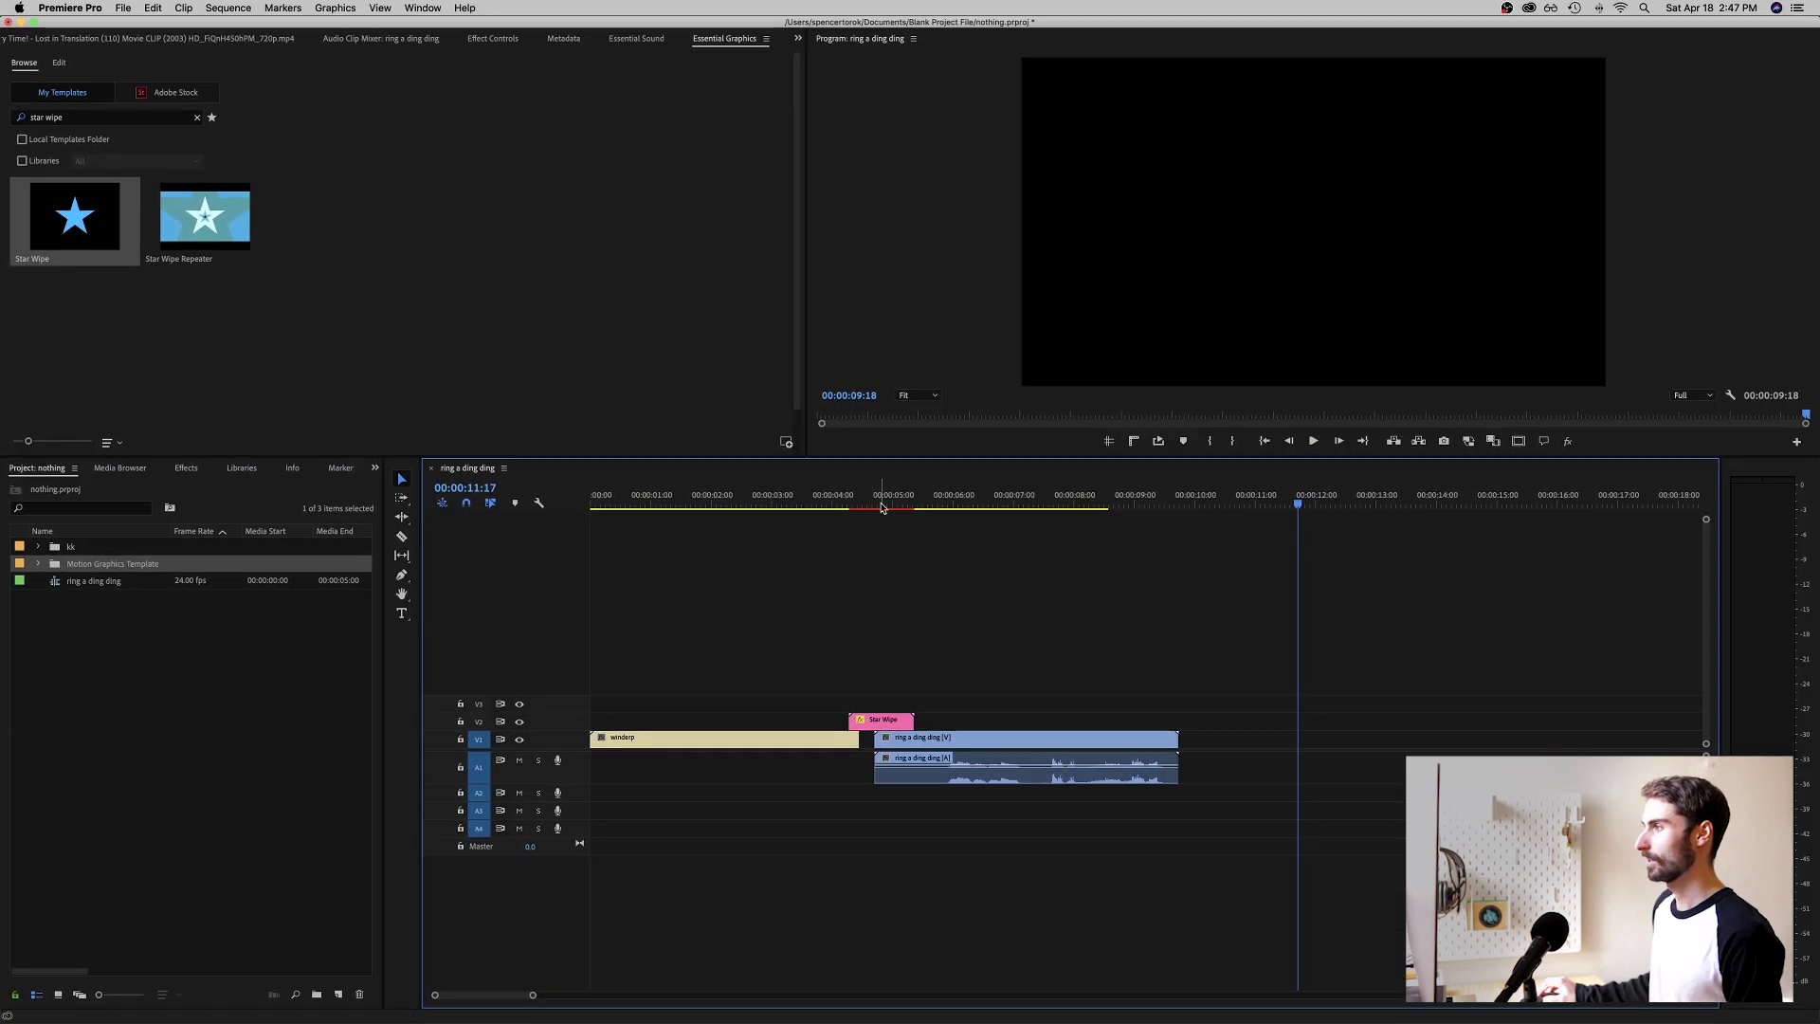
left_click_drag(882, 508, 875, 503)
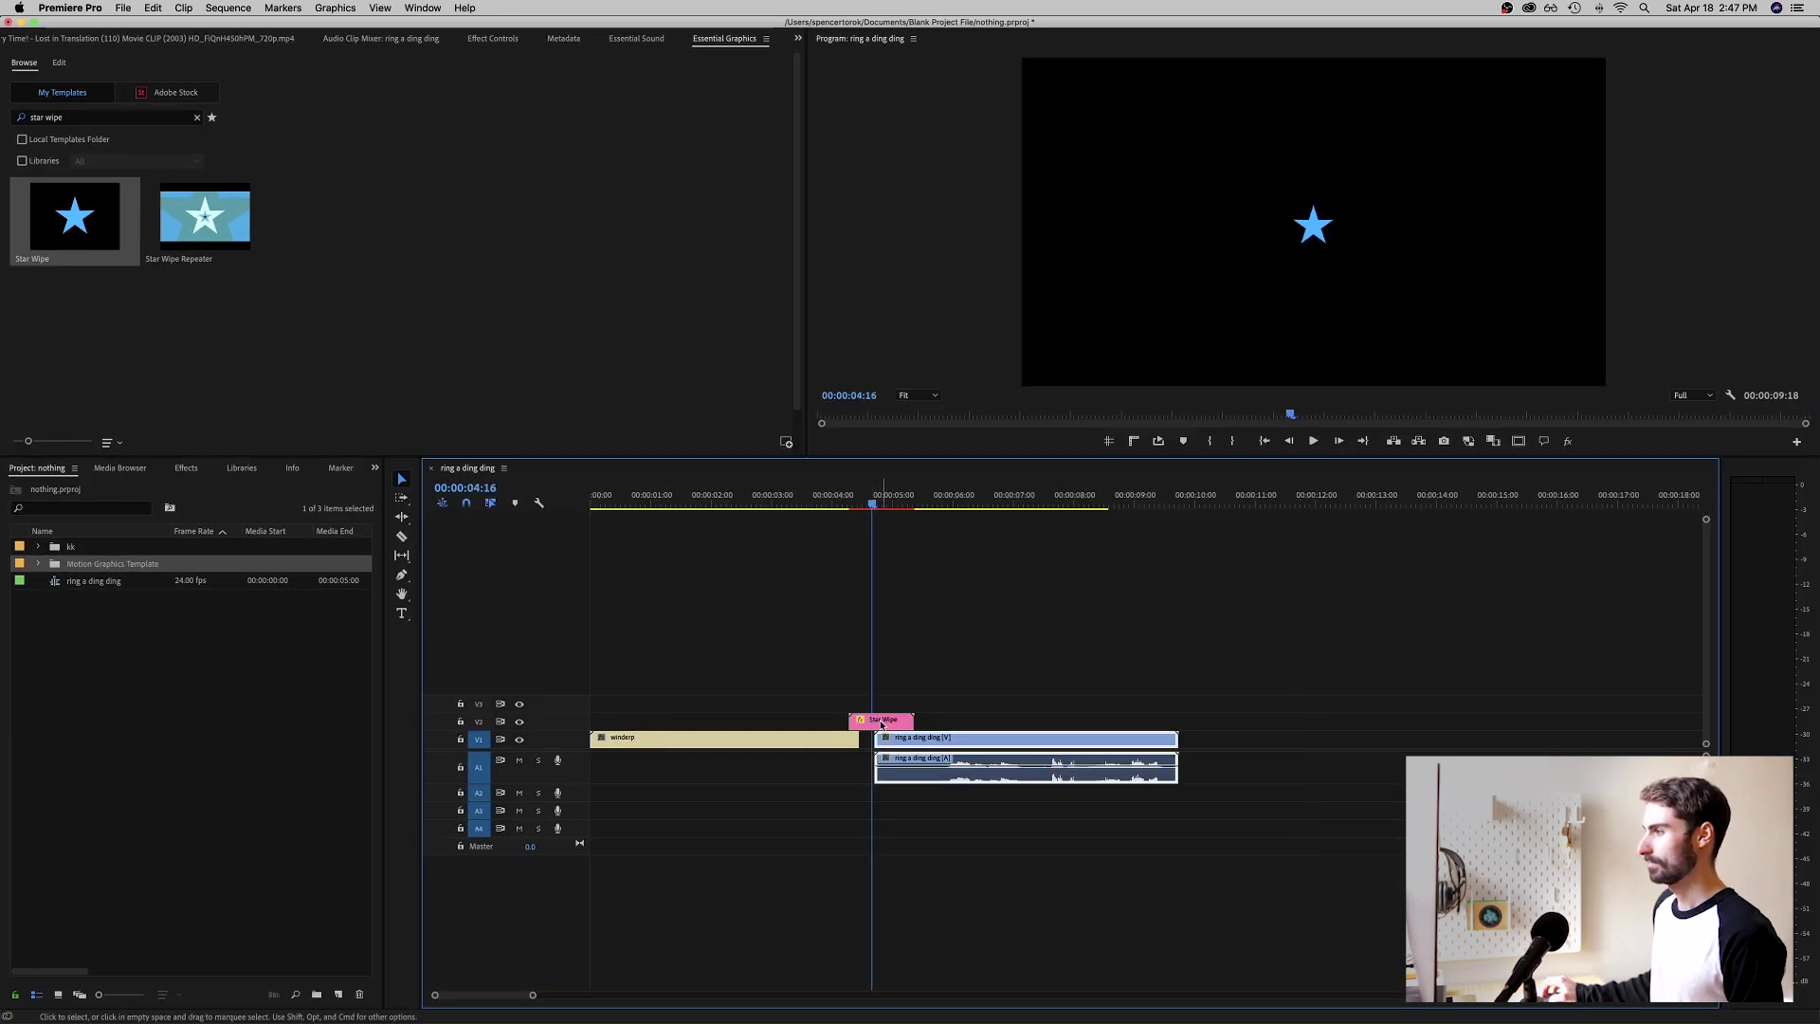
left_click_drag(880, 725, 868, 707)
key("backslash")
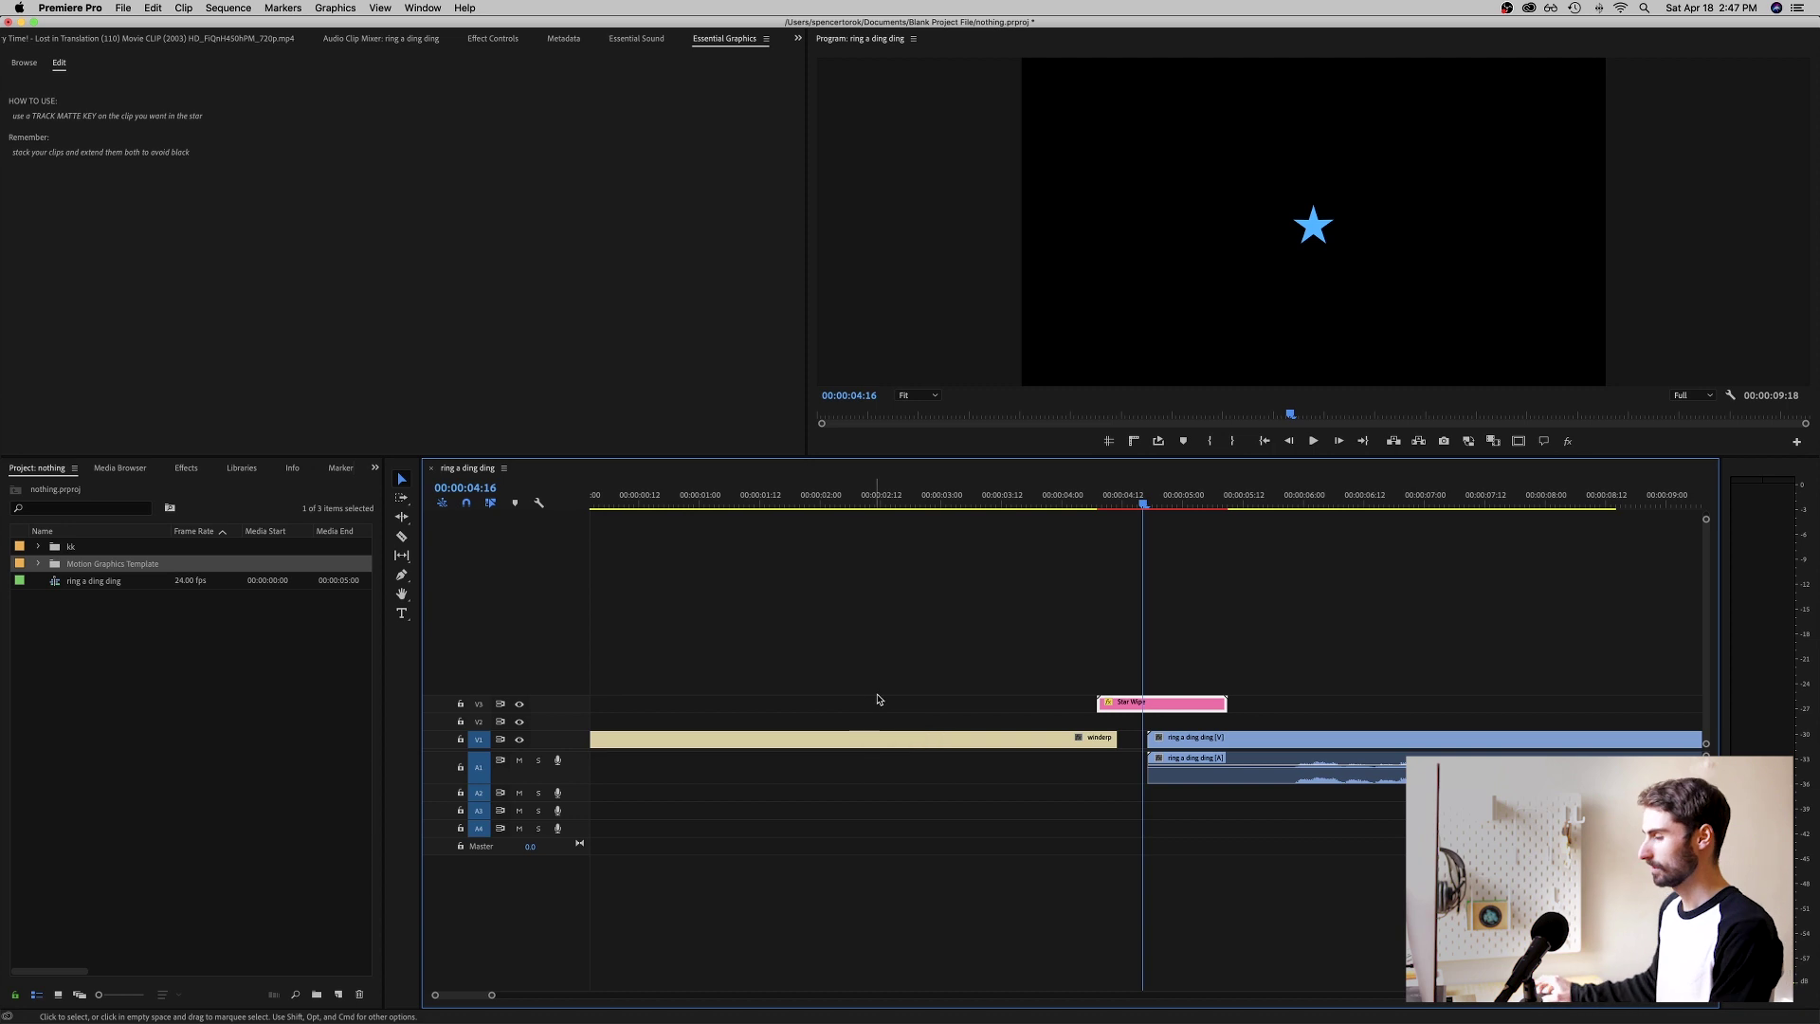
key("minus")
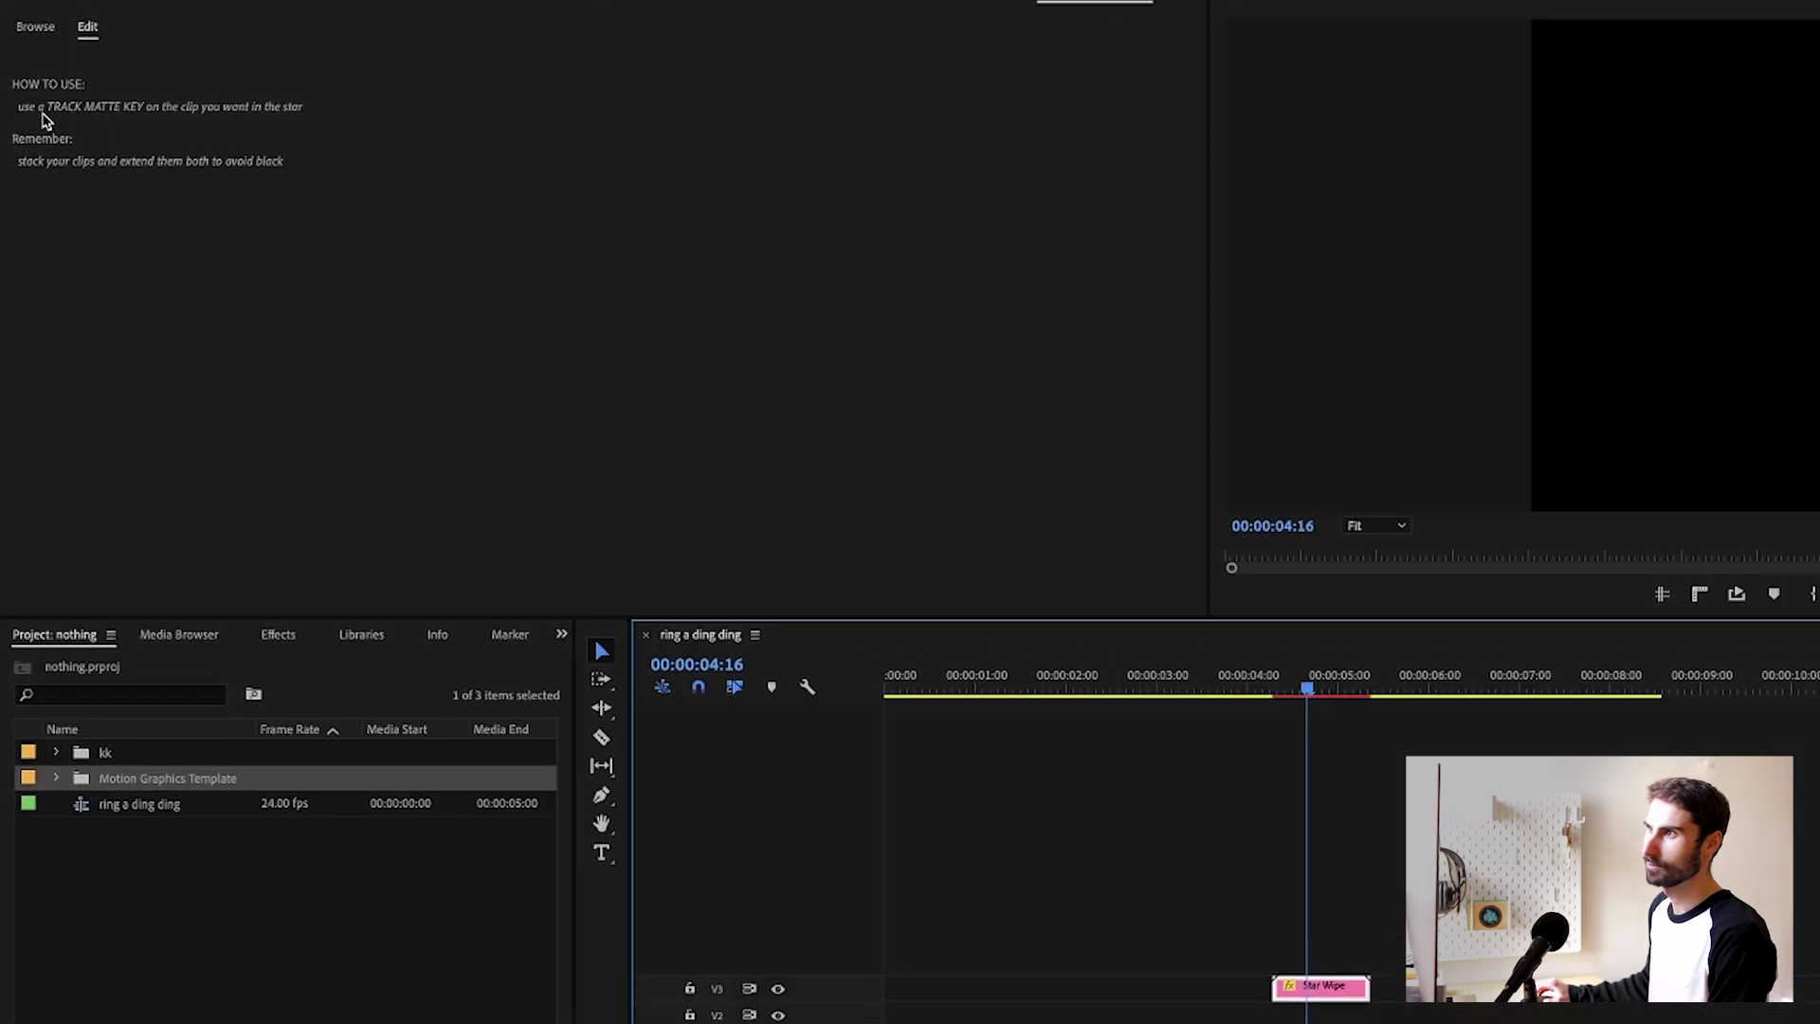
Apply Track Matte Key to ring a ding ding and raise the clip to V2 under the Star Wipe.
left_click(277, 634)
left_click(129, 665)
type("track ma")
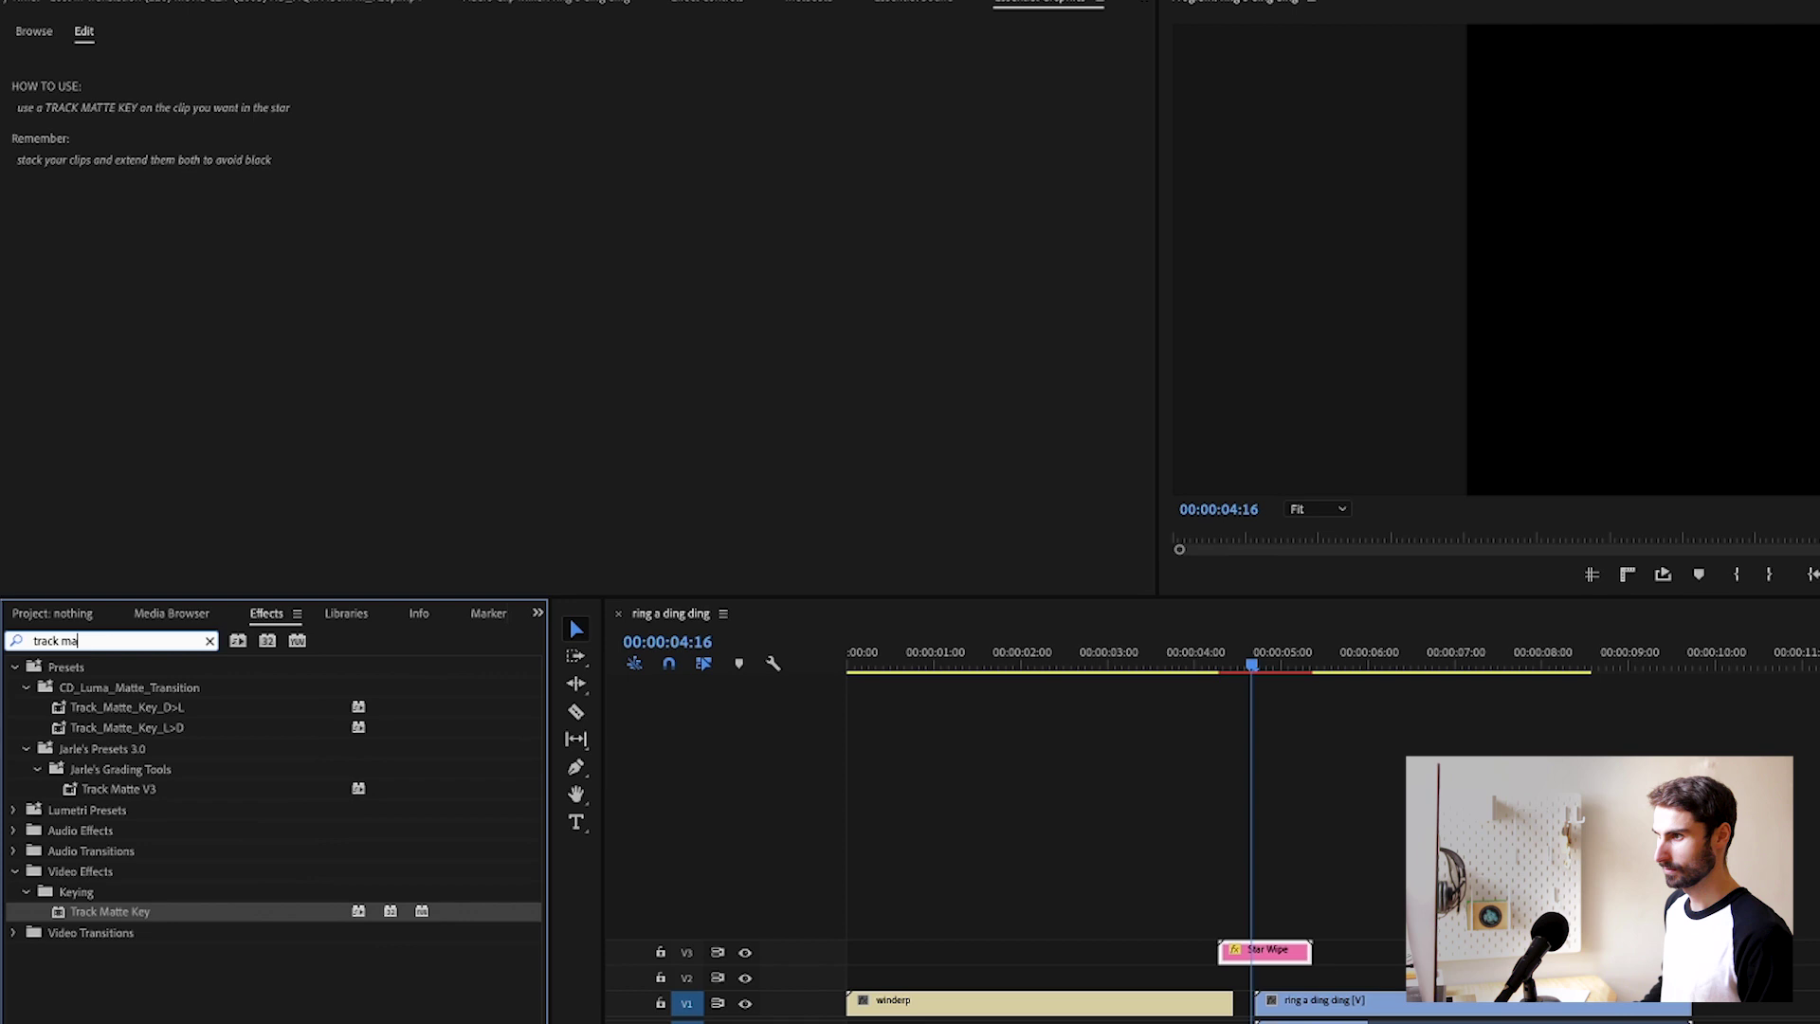
type("tte")
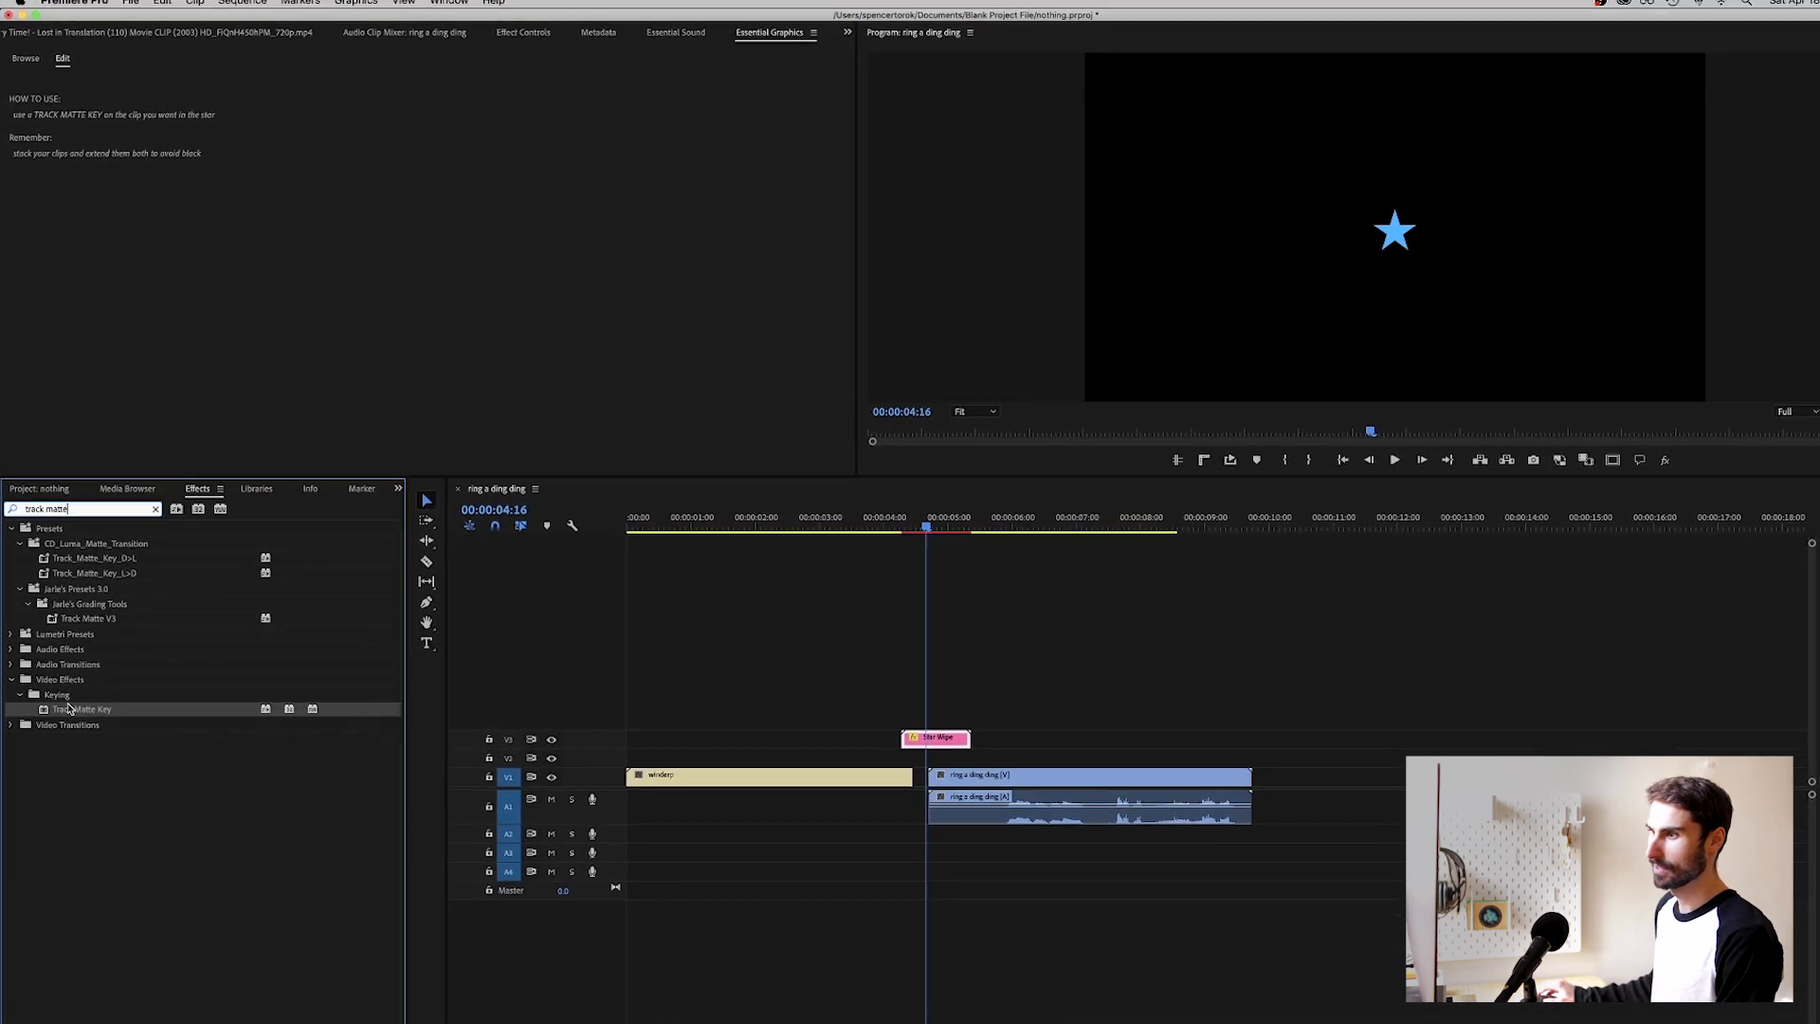
left_click_drag(68, 709, 856, 674)
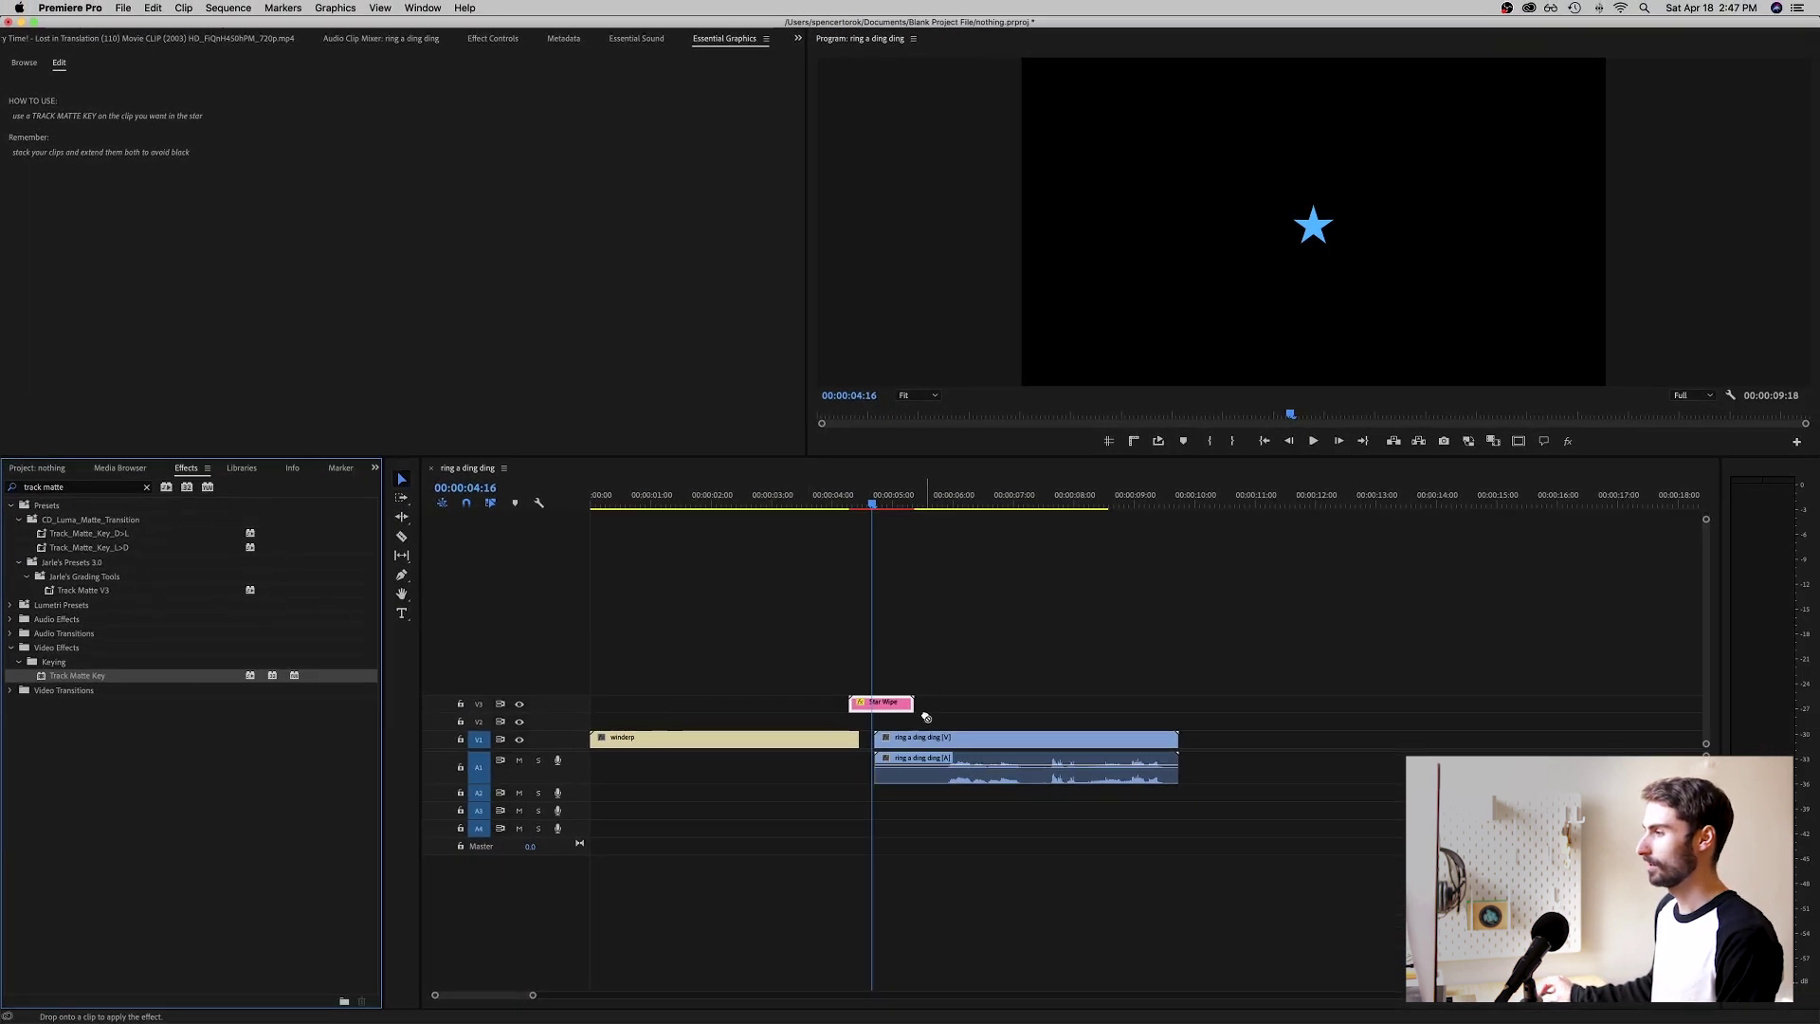
left_click_drag(925, 737, 925, 737)
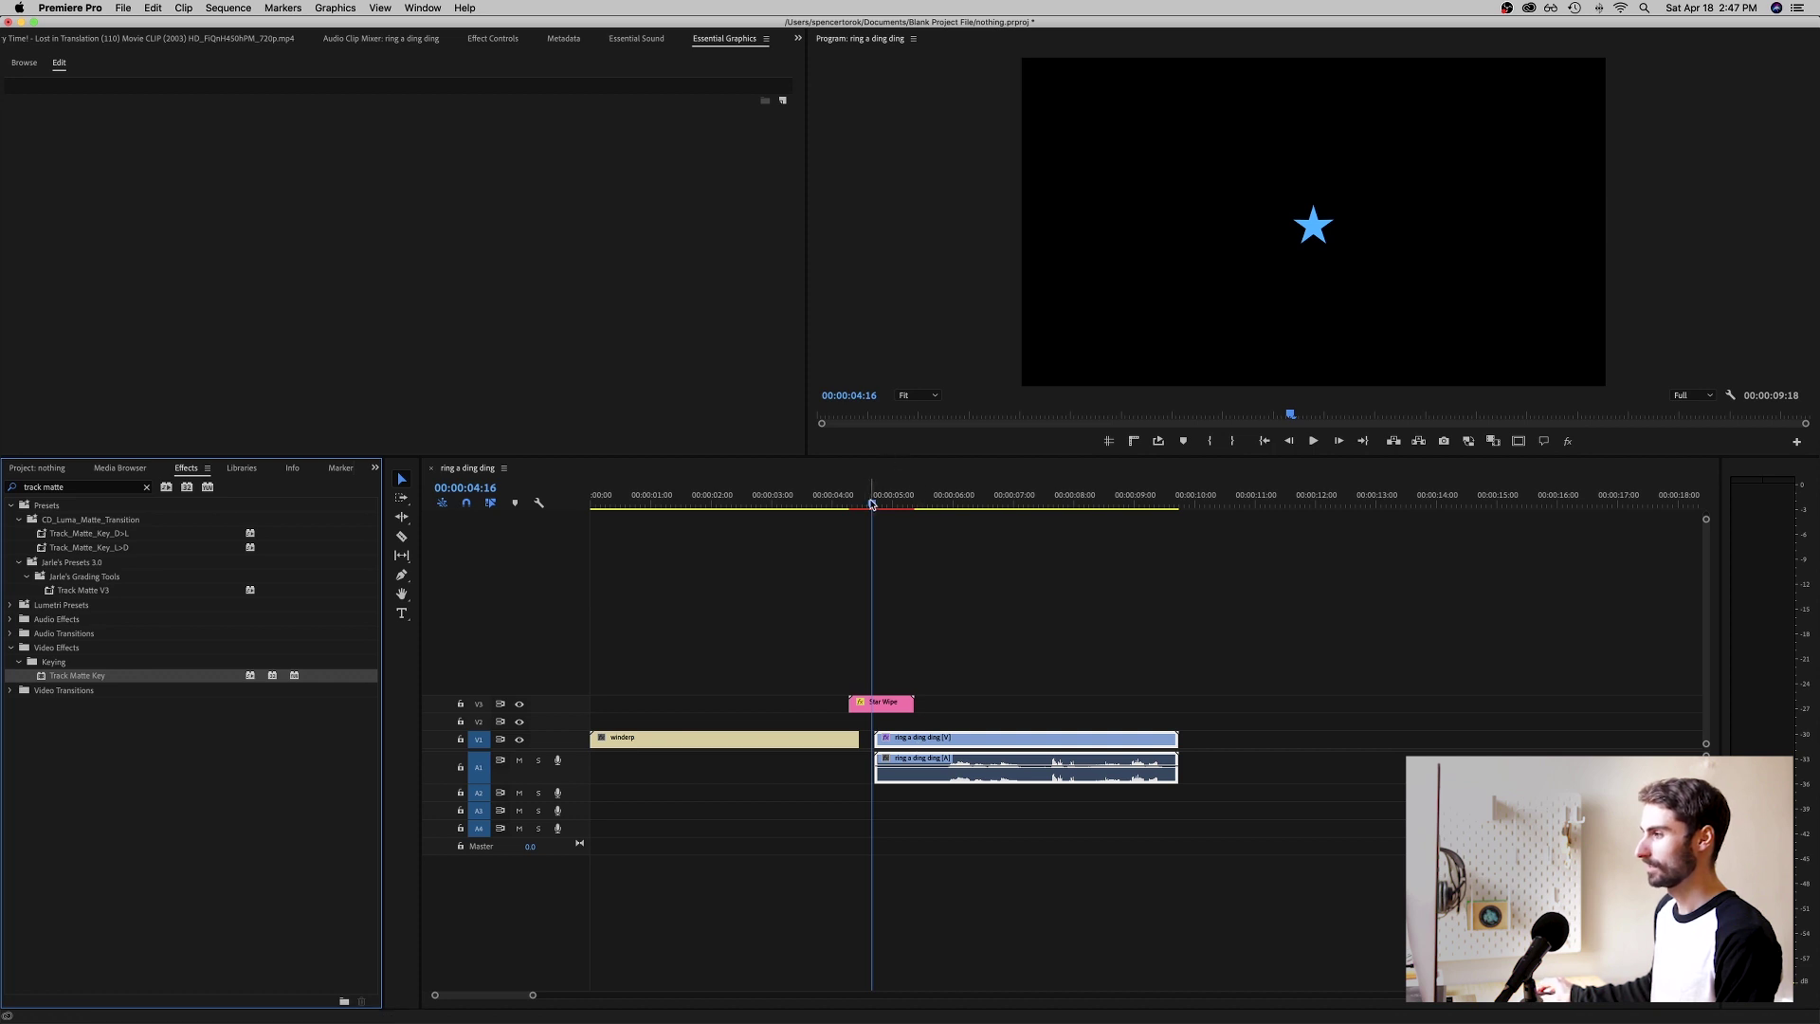
left_click_drag(766, 513, 547, 513)
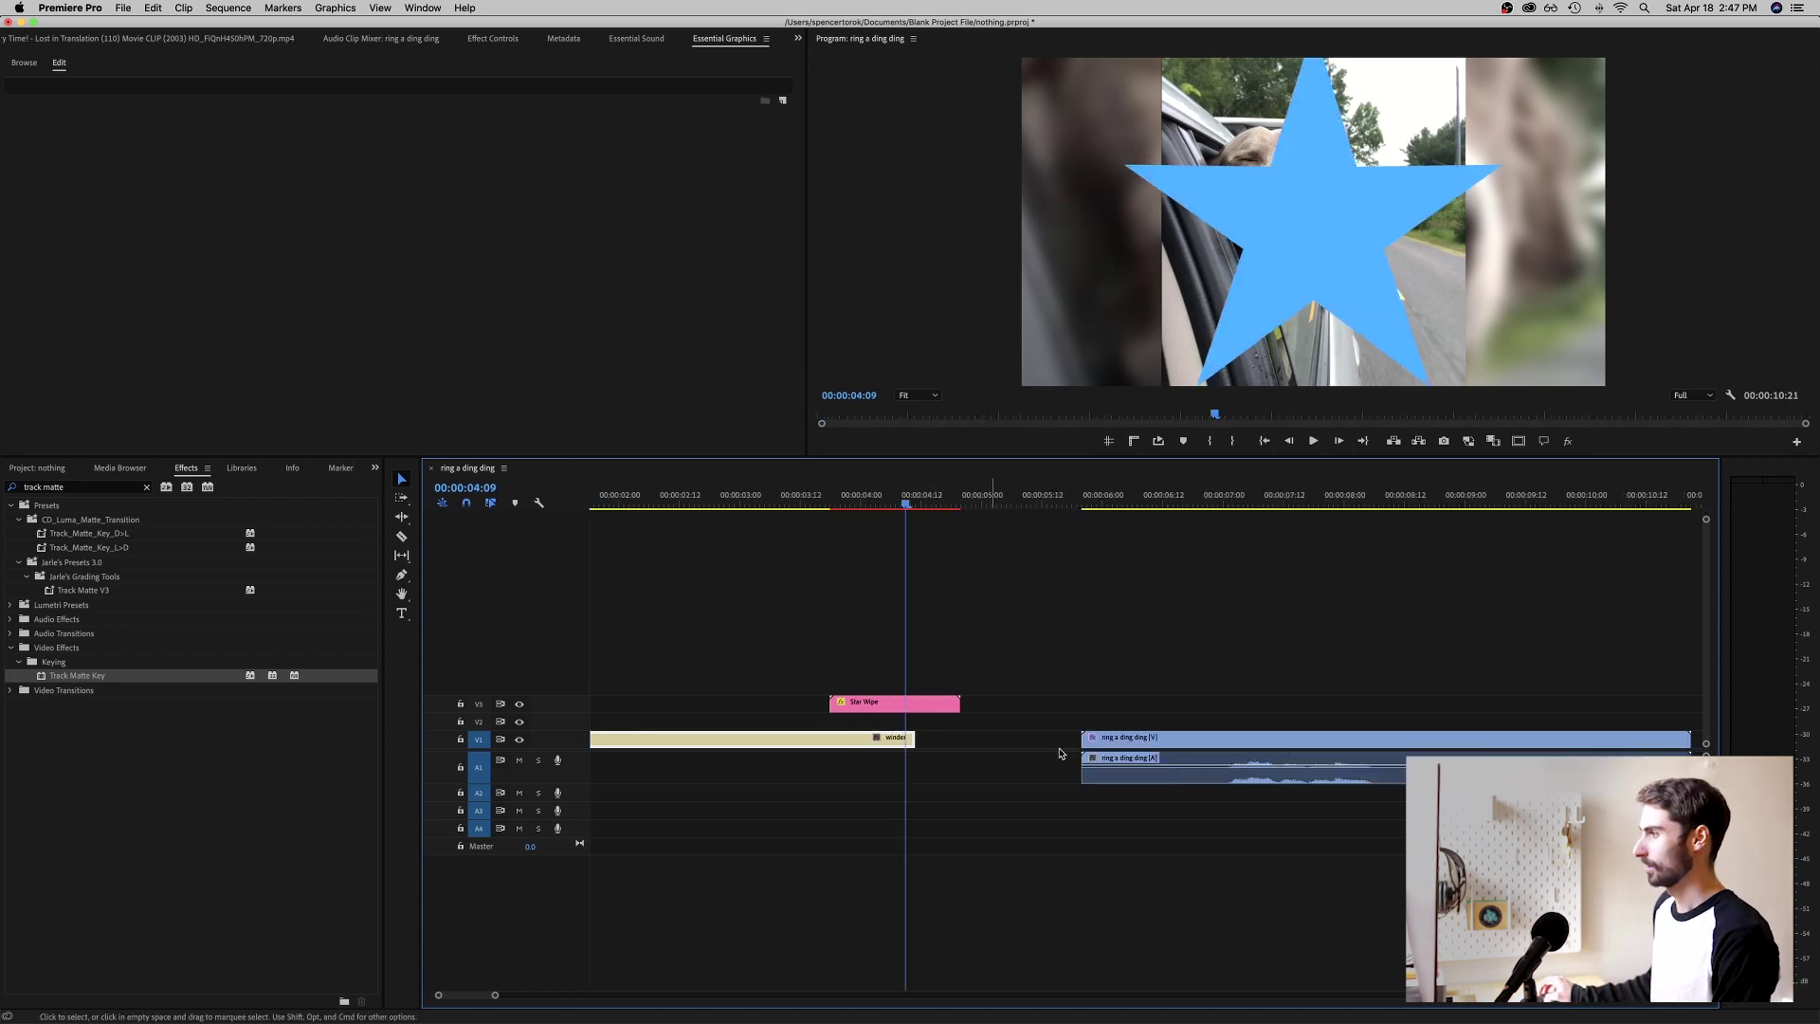
left_click_drag(1118, 746, 884, 728)
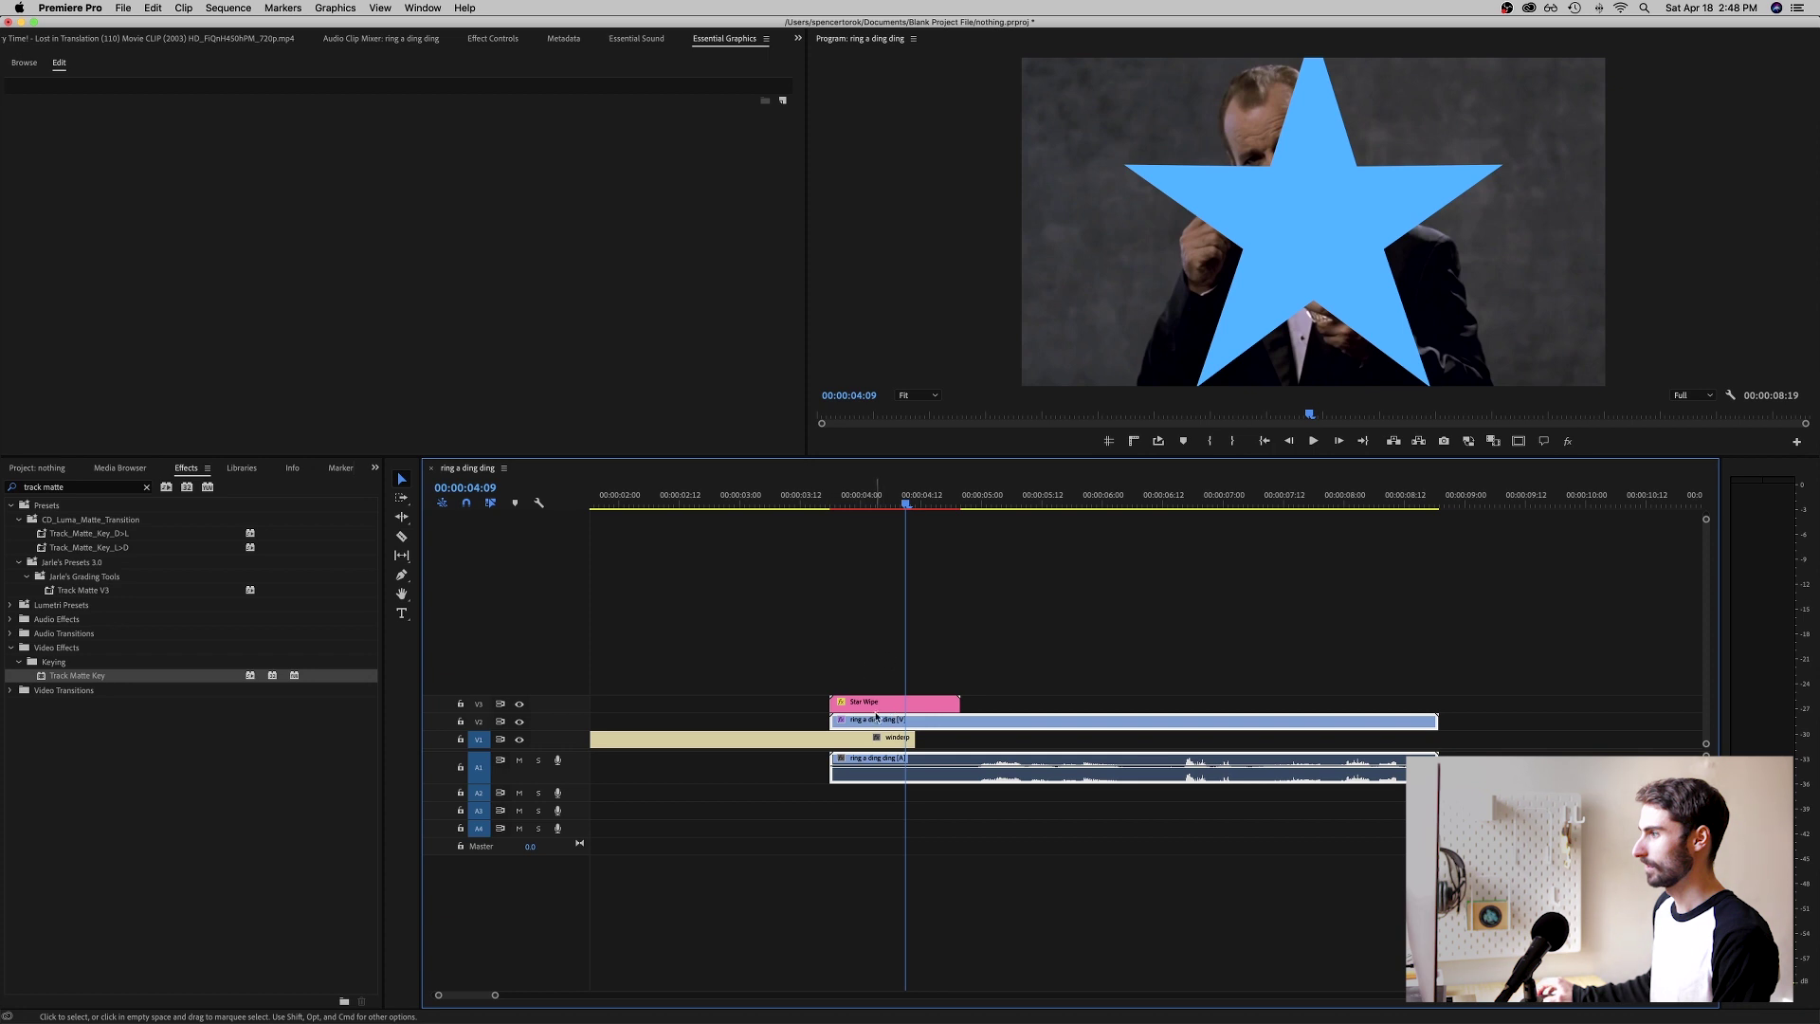
In Effect Controls, set the Track Matte Key's Matte to Video 3.
left_click(489, 39)
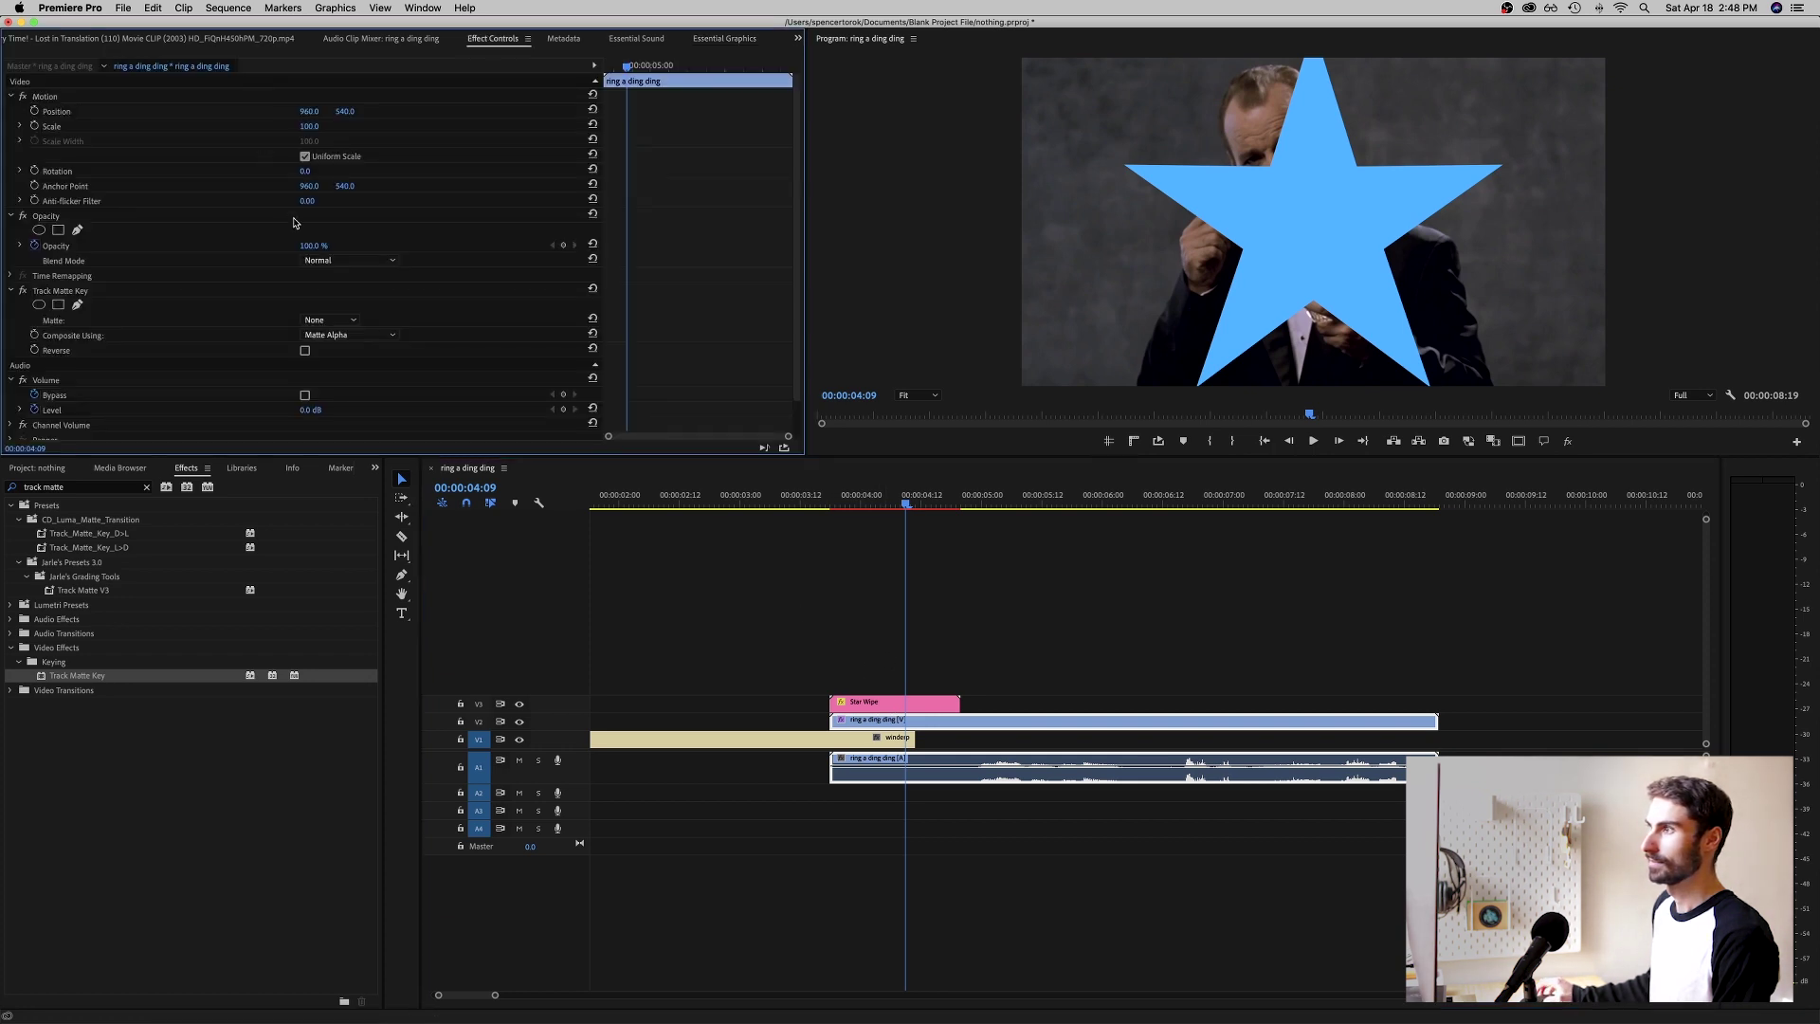
left_click(328, 319)
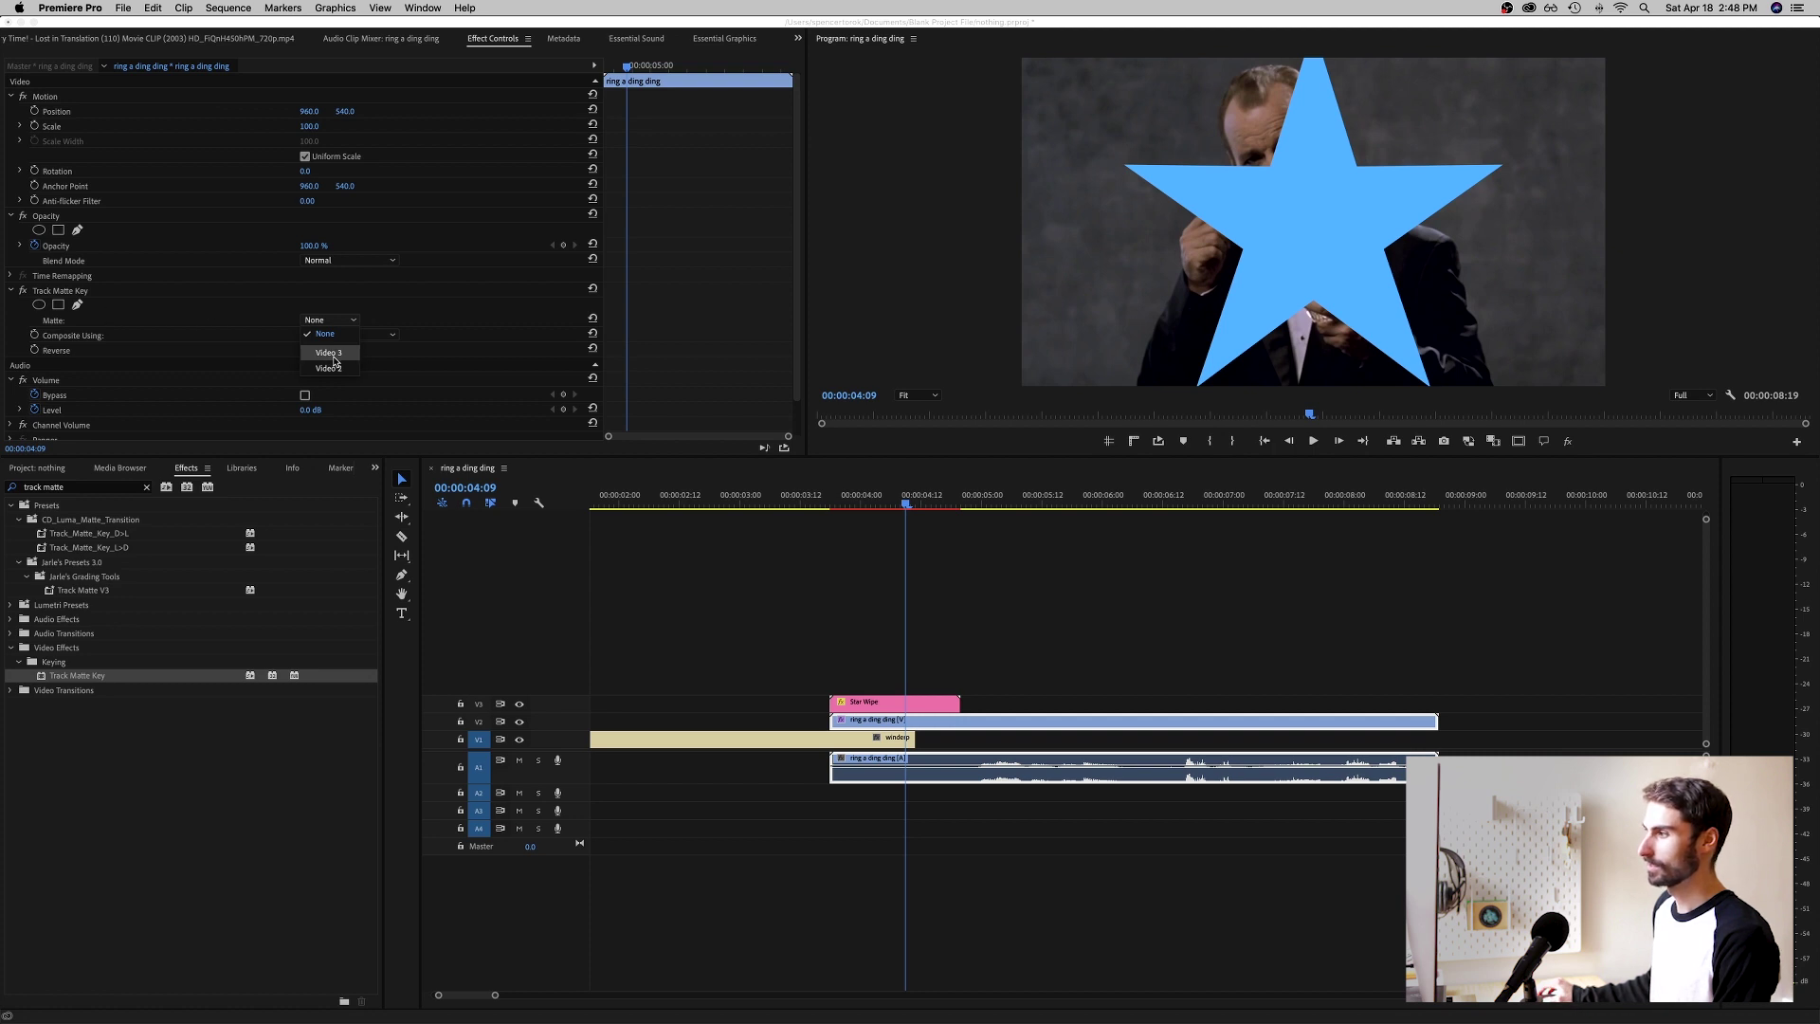
left_click(329, 353)
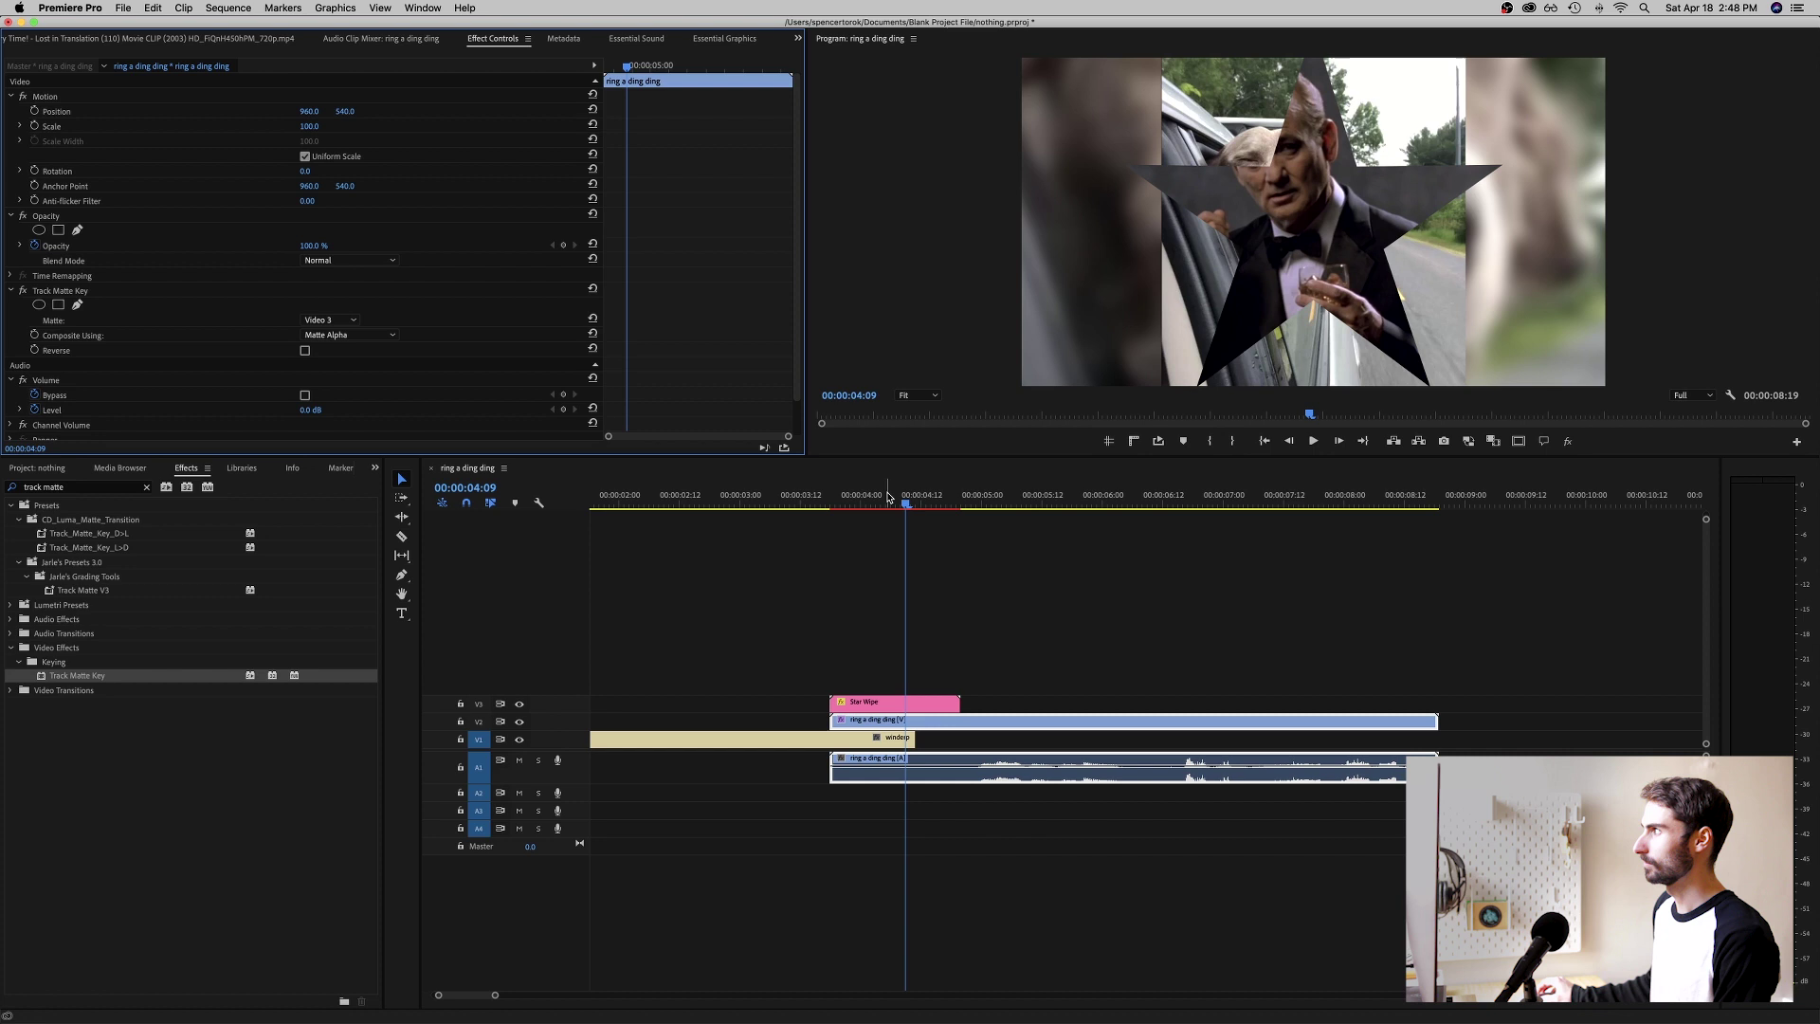
Extend winderp under the Star Wipe and trim the V2 clip's start to the wipe at 00:00:03:14.
mouse_move(905, 503)
left_mouse_down()
mouse_move(873, 502)
mouse_move(912, 504)
left_mouse_up()
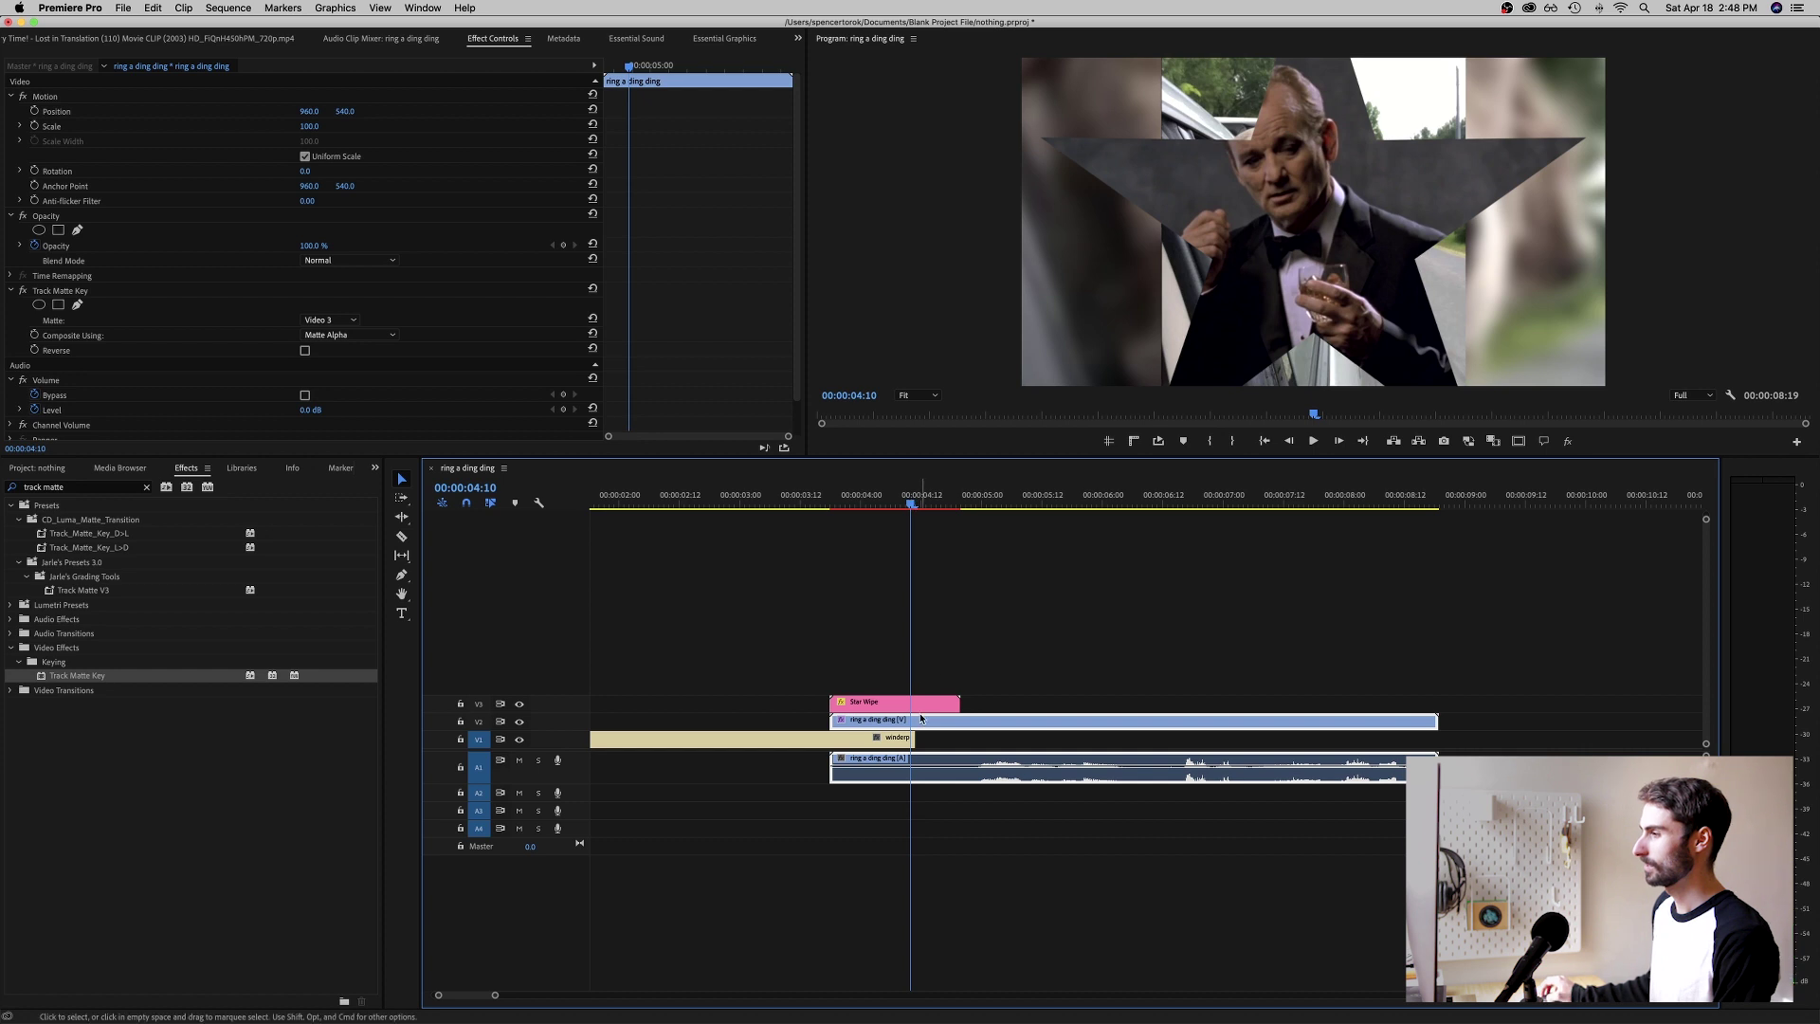
left_click_drag(913, 741, 959, 741)
mouse_move(758, 502)
left_mouse_down()
mouse_move(645, 502)
mouse_move(740, 502)
left_mouse_up()
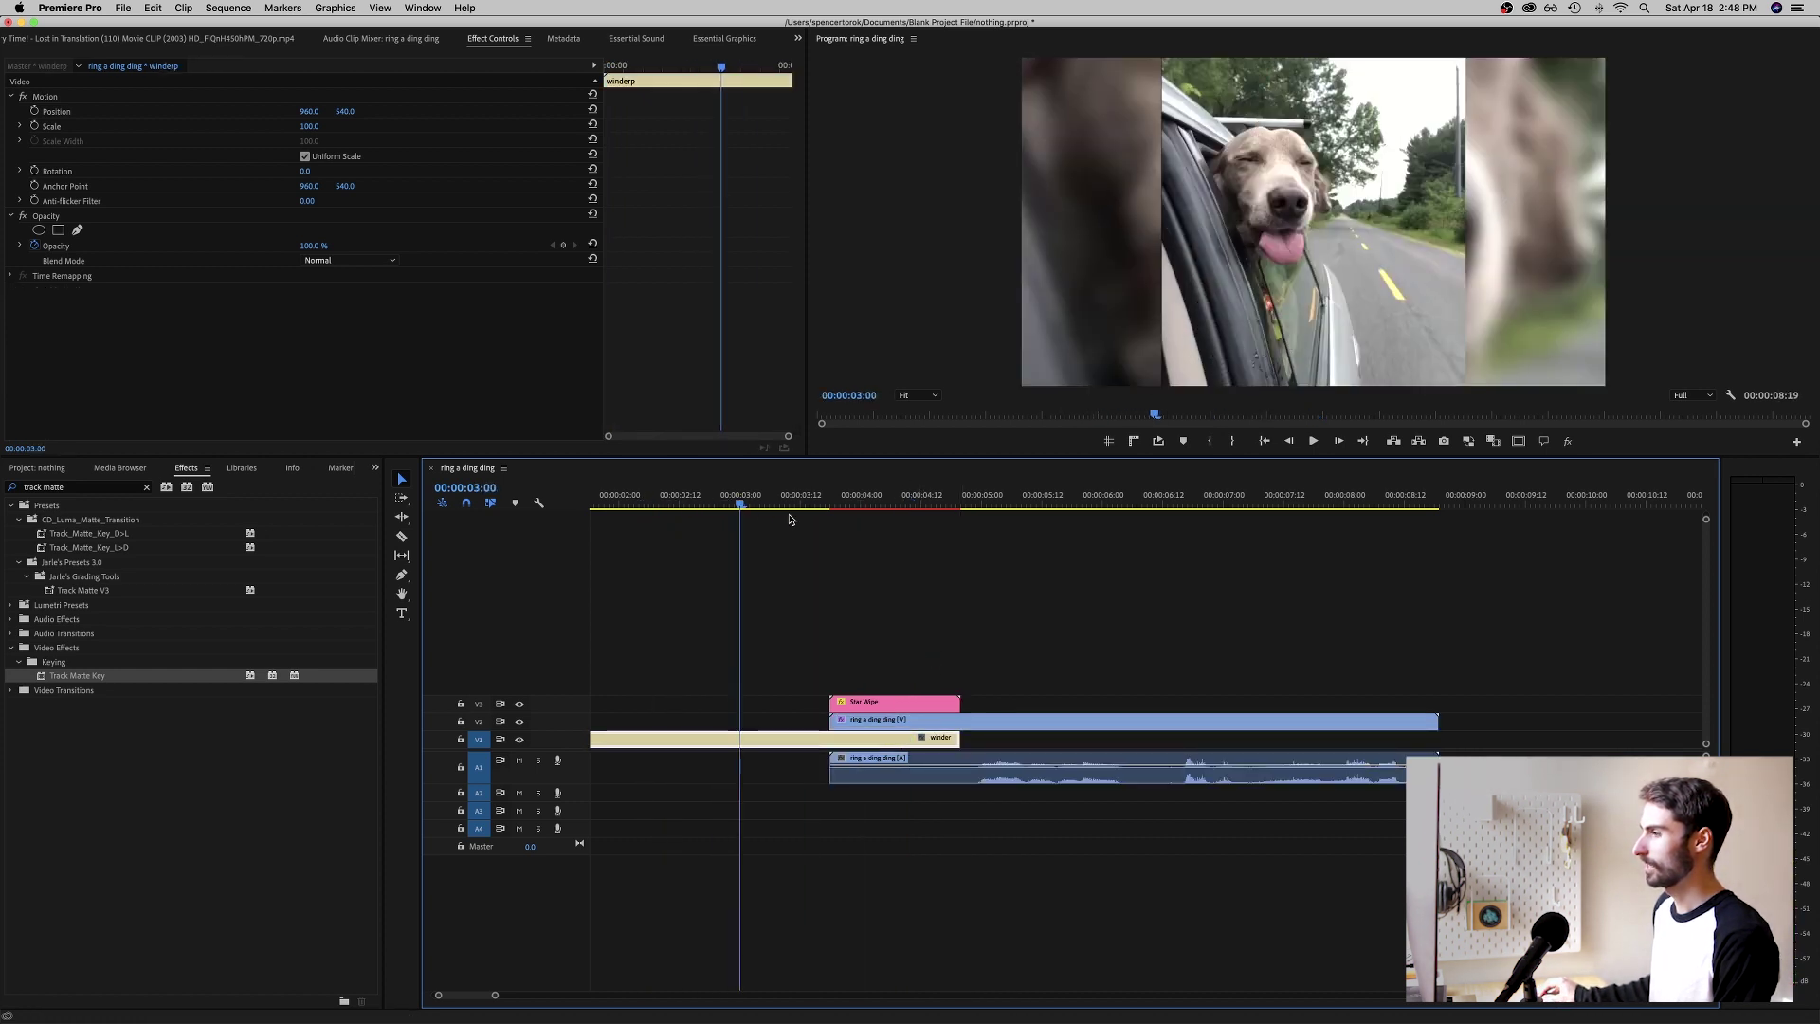
left_click(810, 503)
left_click_drag(835, 721, 856, 721)
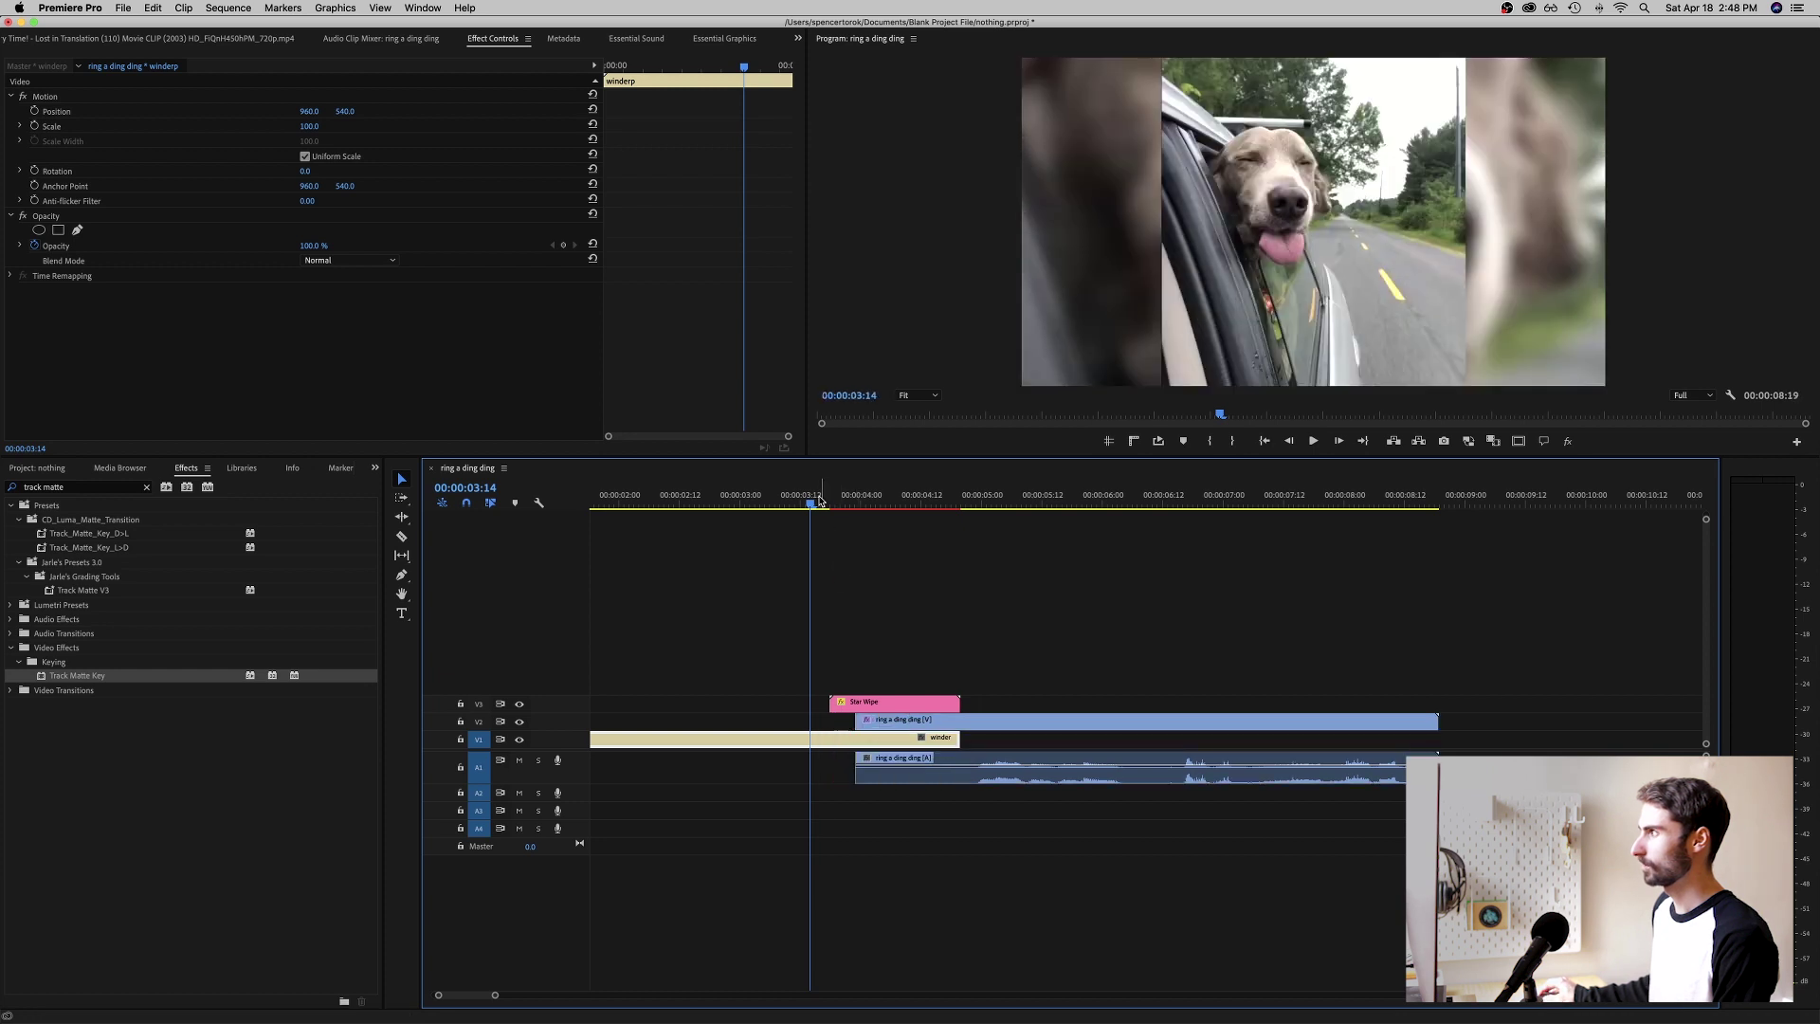
left_click_drag(810, 502, 855, 507)
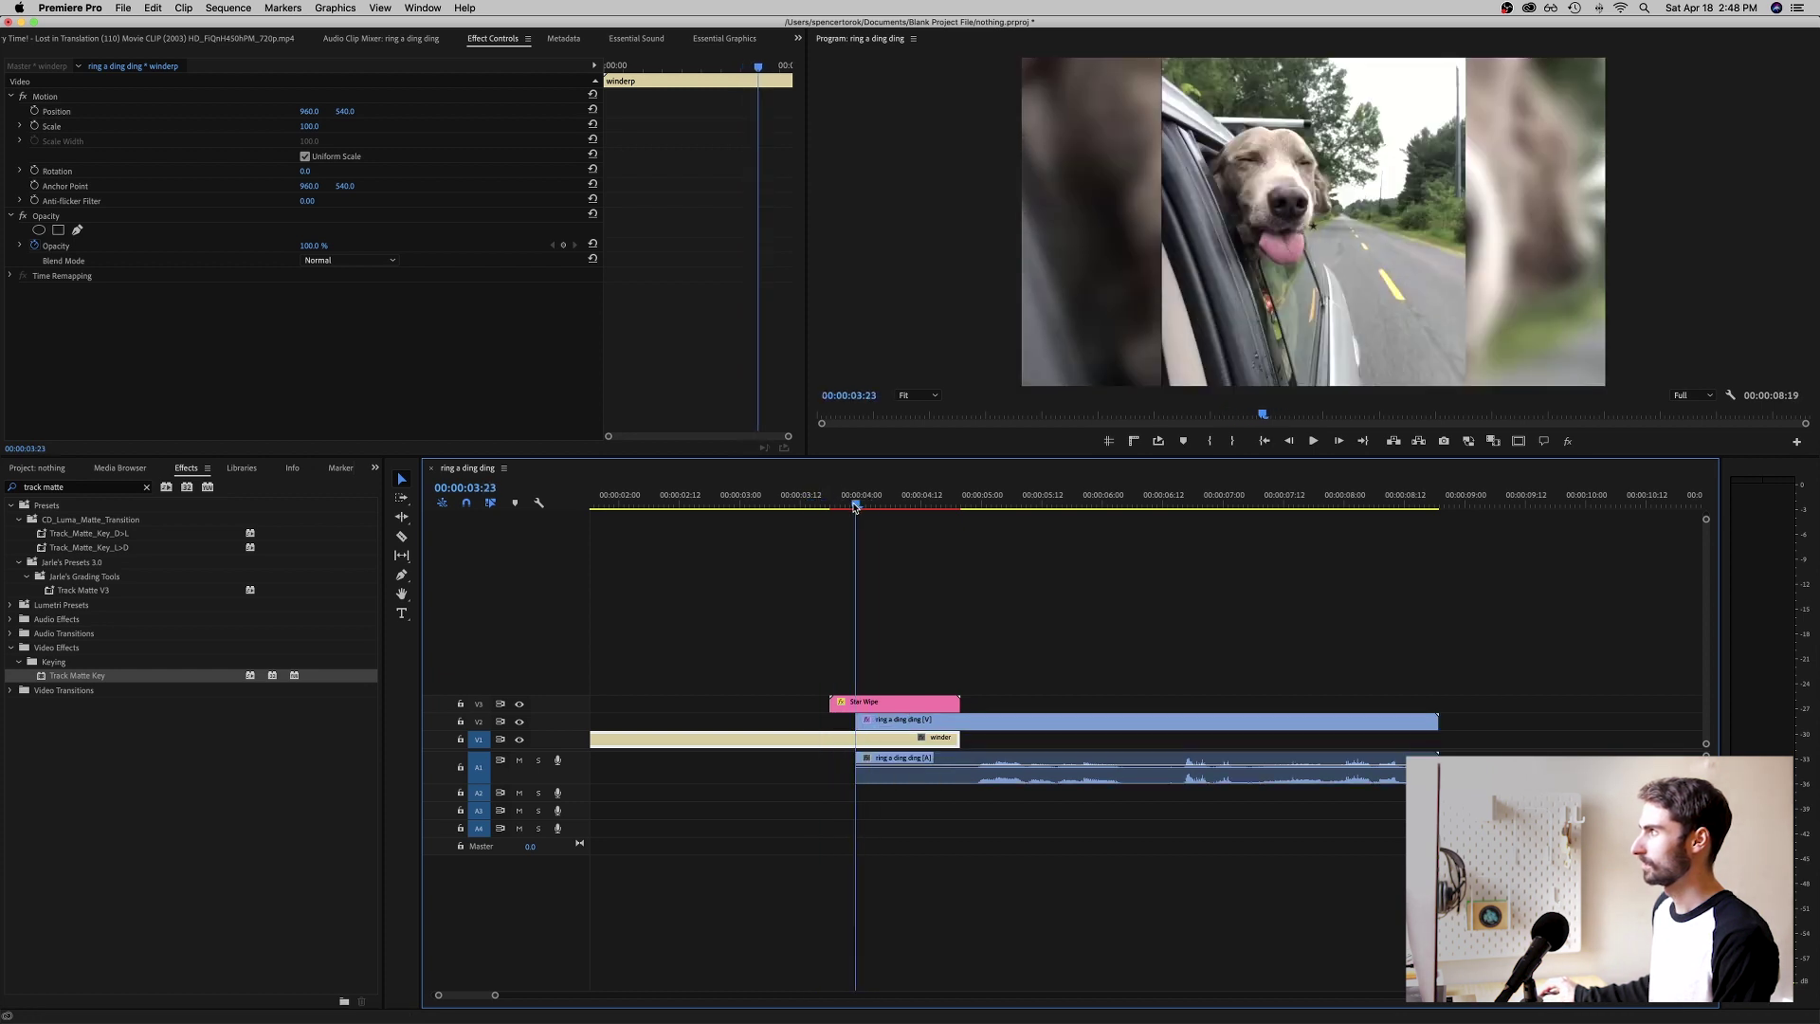
mouse_move(858, 724)
left_mouse_down()
mouse_move(905, 723)
mouse_move(831, 722)
left_mouse_up()
key("Right")
key("Right")
key("Right")
key("Right")
key("Right")
key("Right")
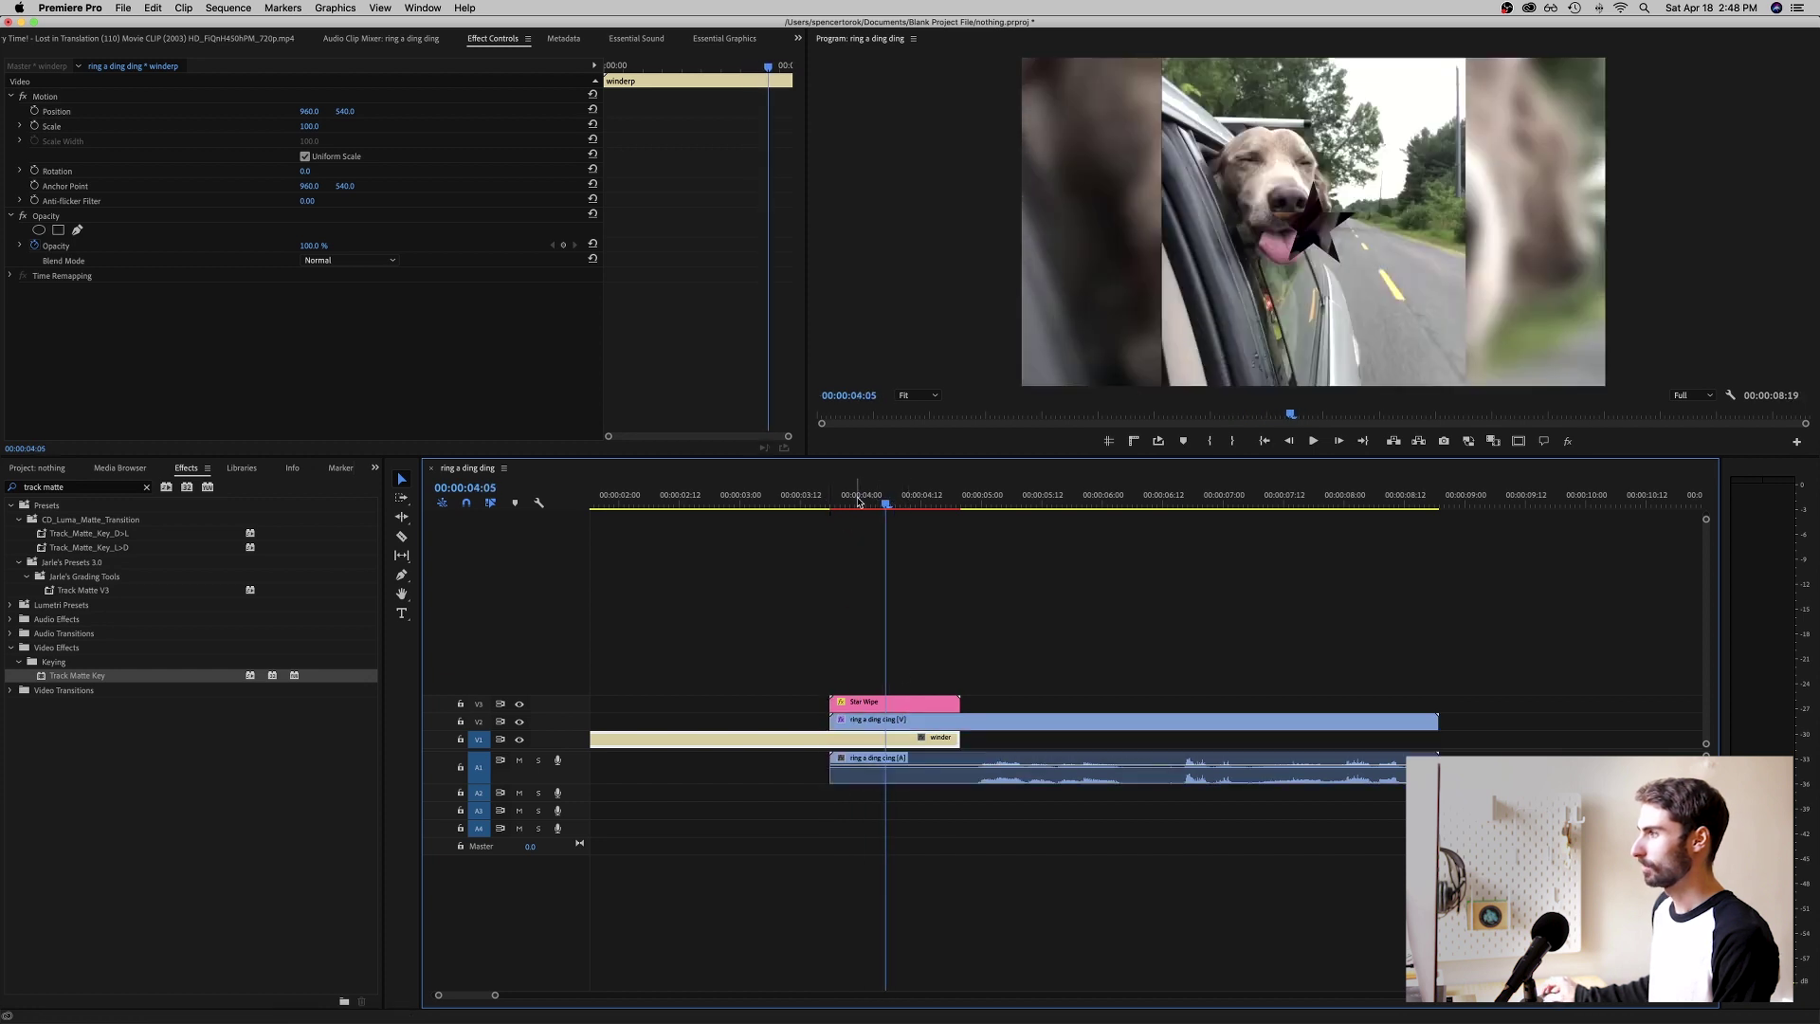
Show Essential Graphics and select the Star Wipe graphic to read its usage notes.
left_click(520, 41)
left_click(706, 42)
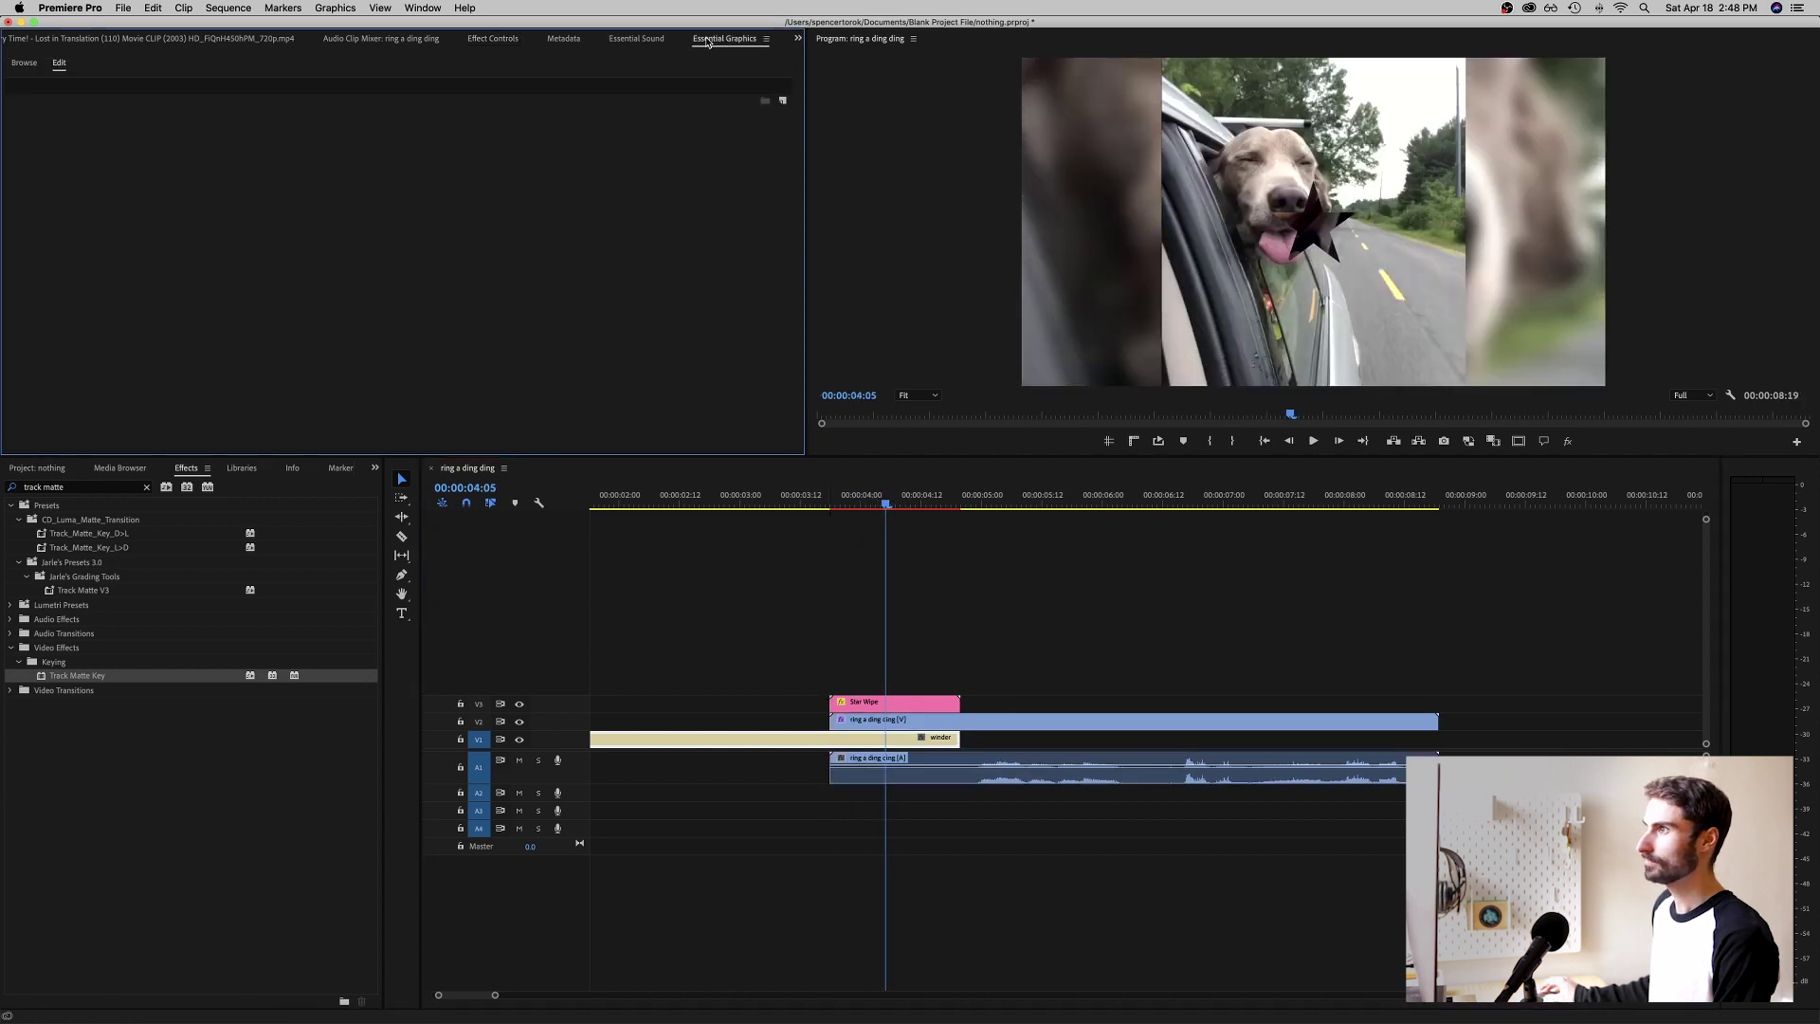
left_click(860, 698)
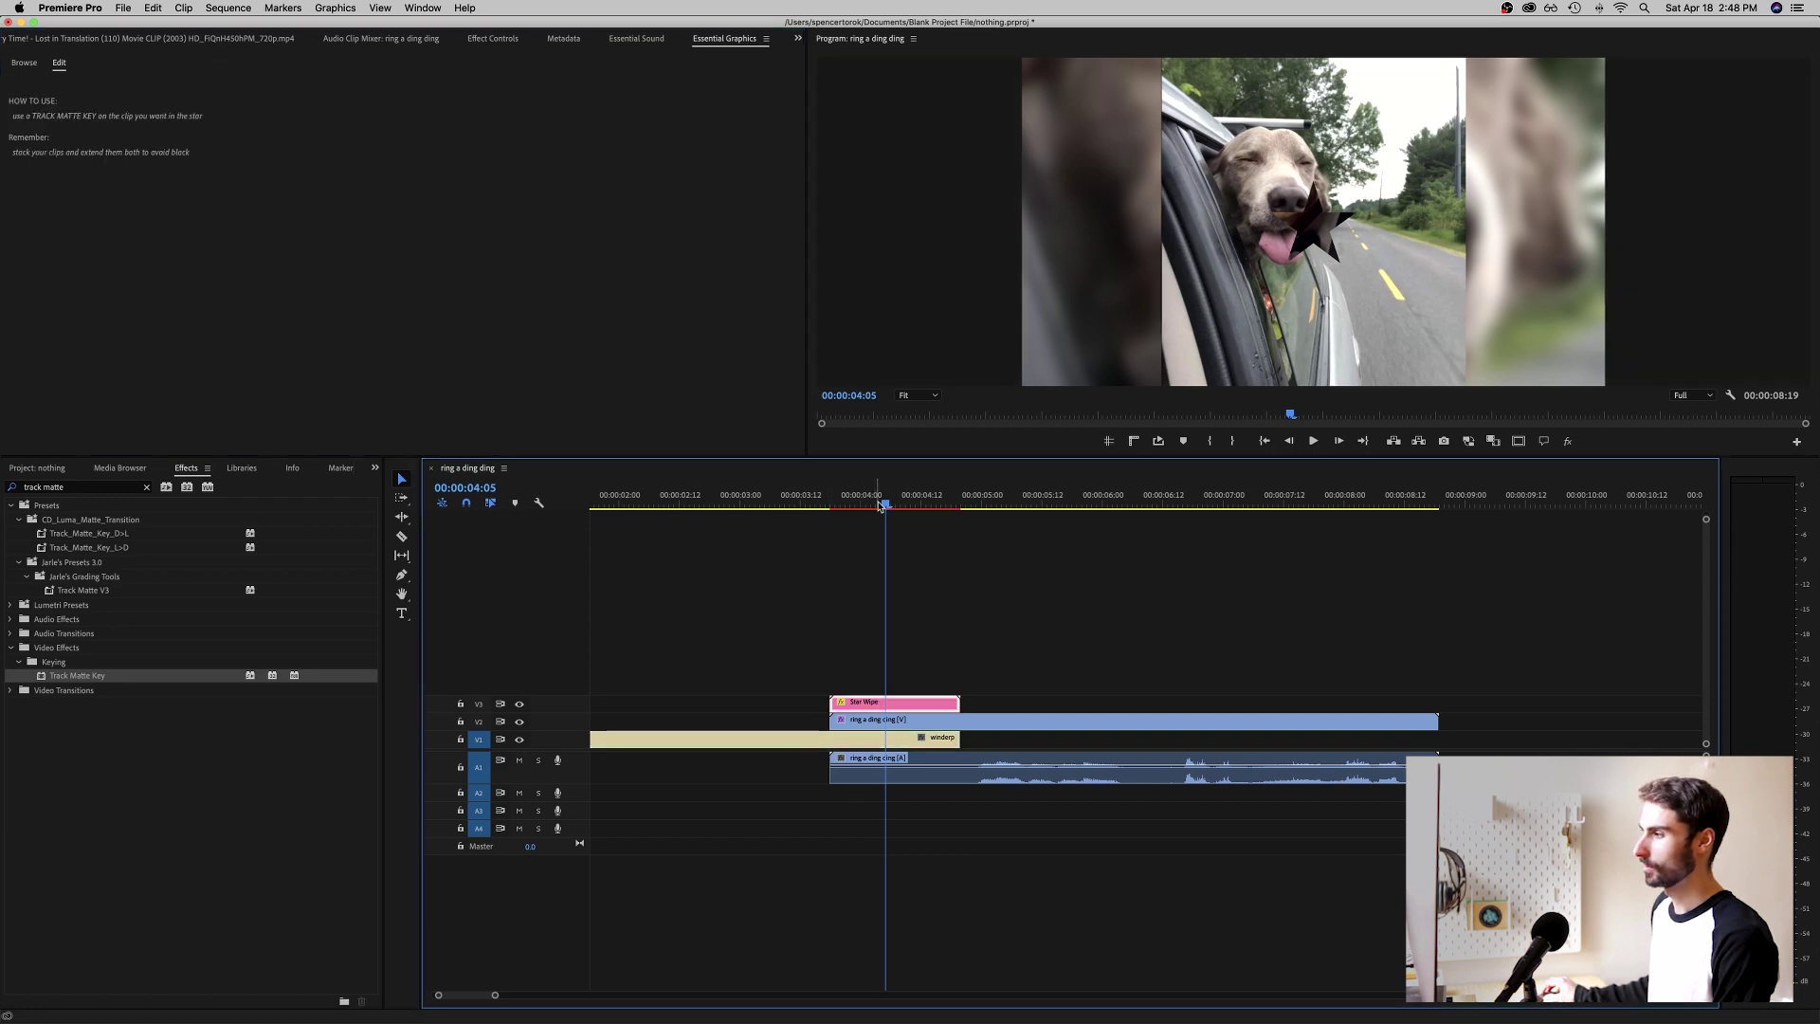
left_click_drag(880, 505, 618, 526)
Play back the star wipe, then remove the Star Wipe graphic clip.
key("space")
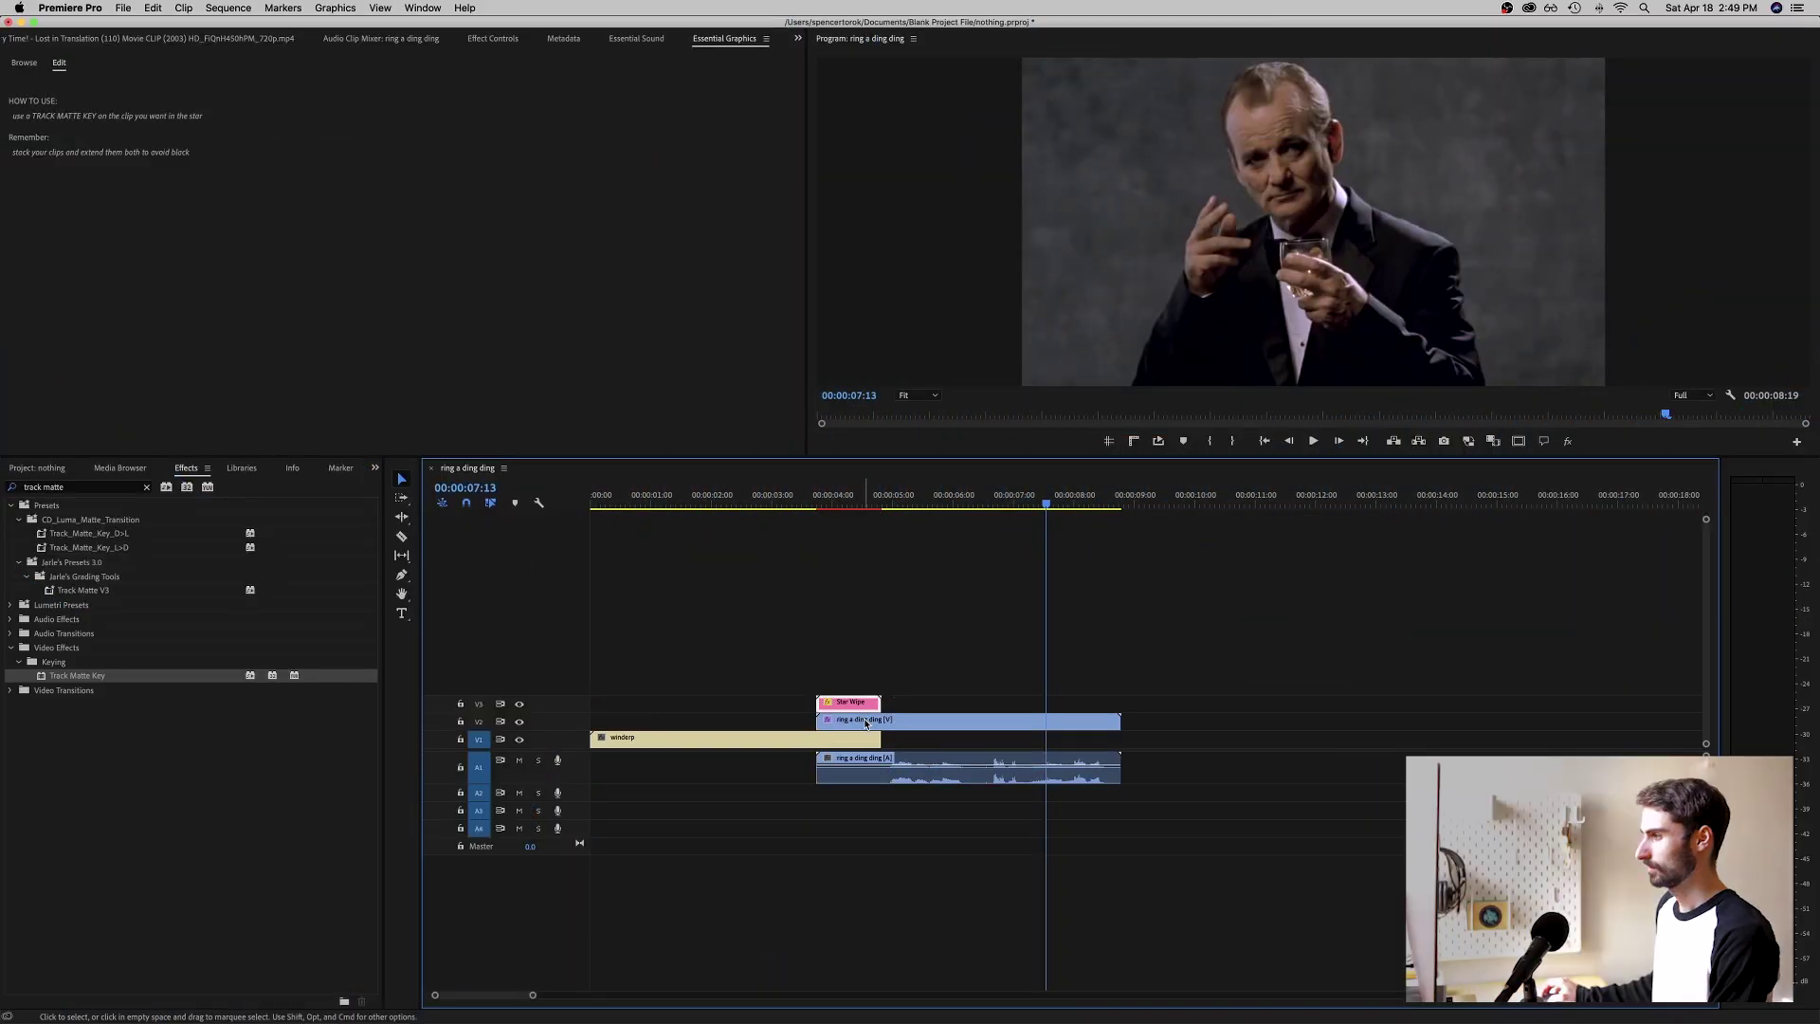
key("super+z")
left_click(486, 42)
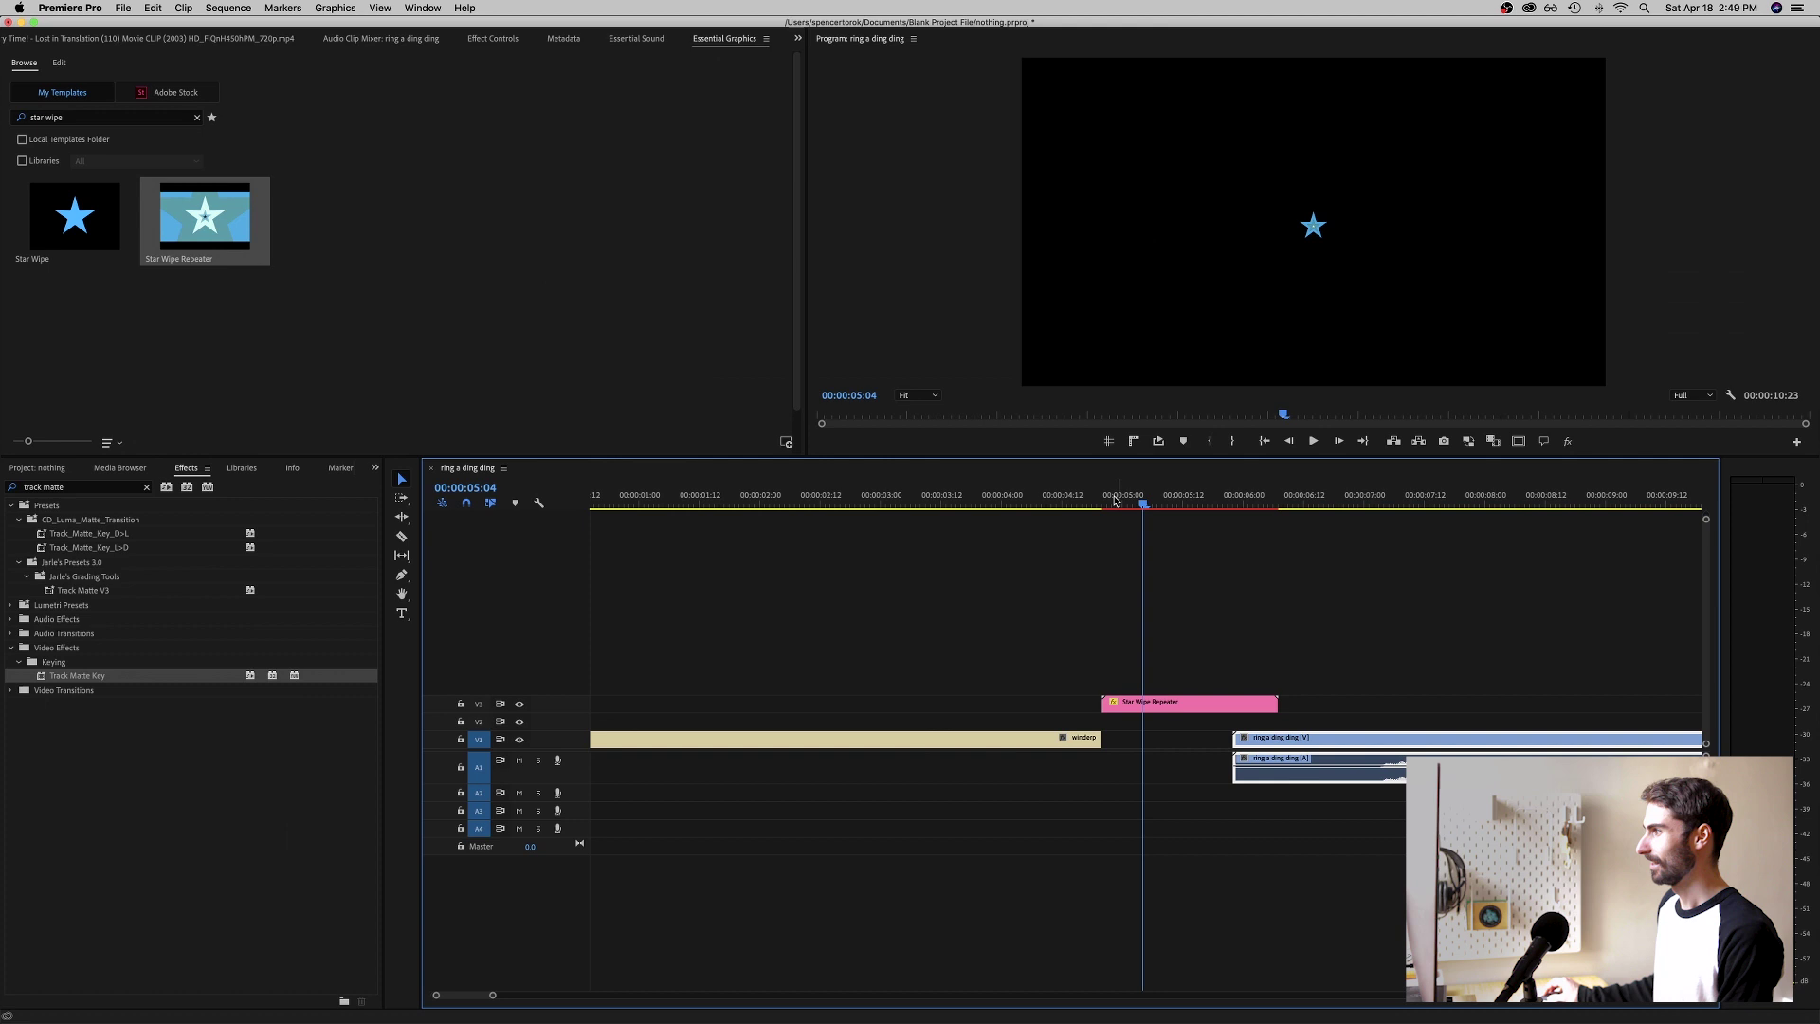
Move ring a ding ding later and play the timeline to preview the wipe.
scroll(1107, 577, "right", 10)
scroll(917, 766, "left", 4)
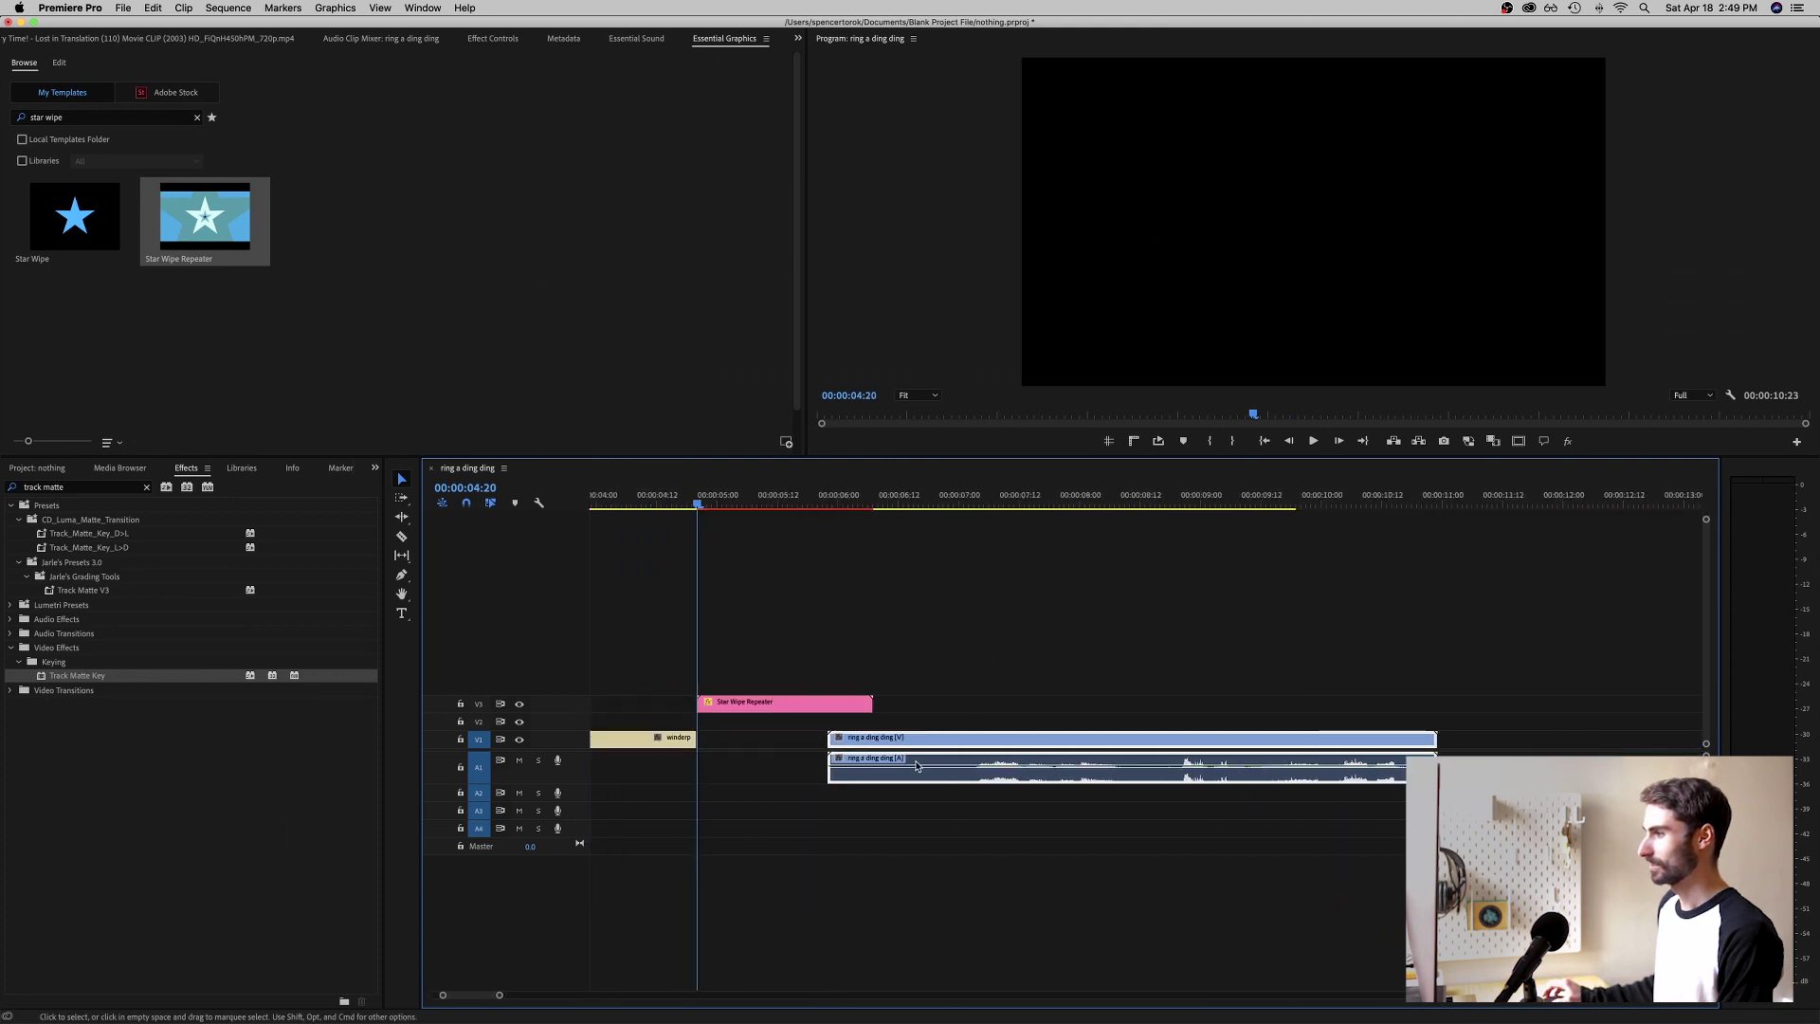
left_click_drag(886, 746, 1166, 746)
key("space")
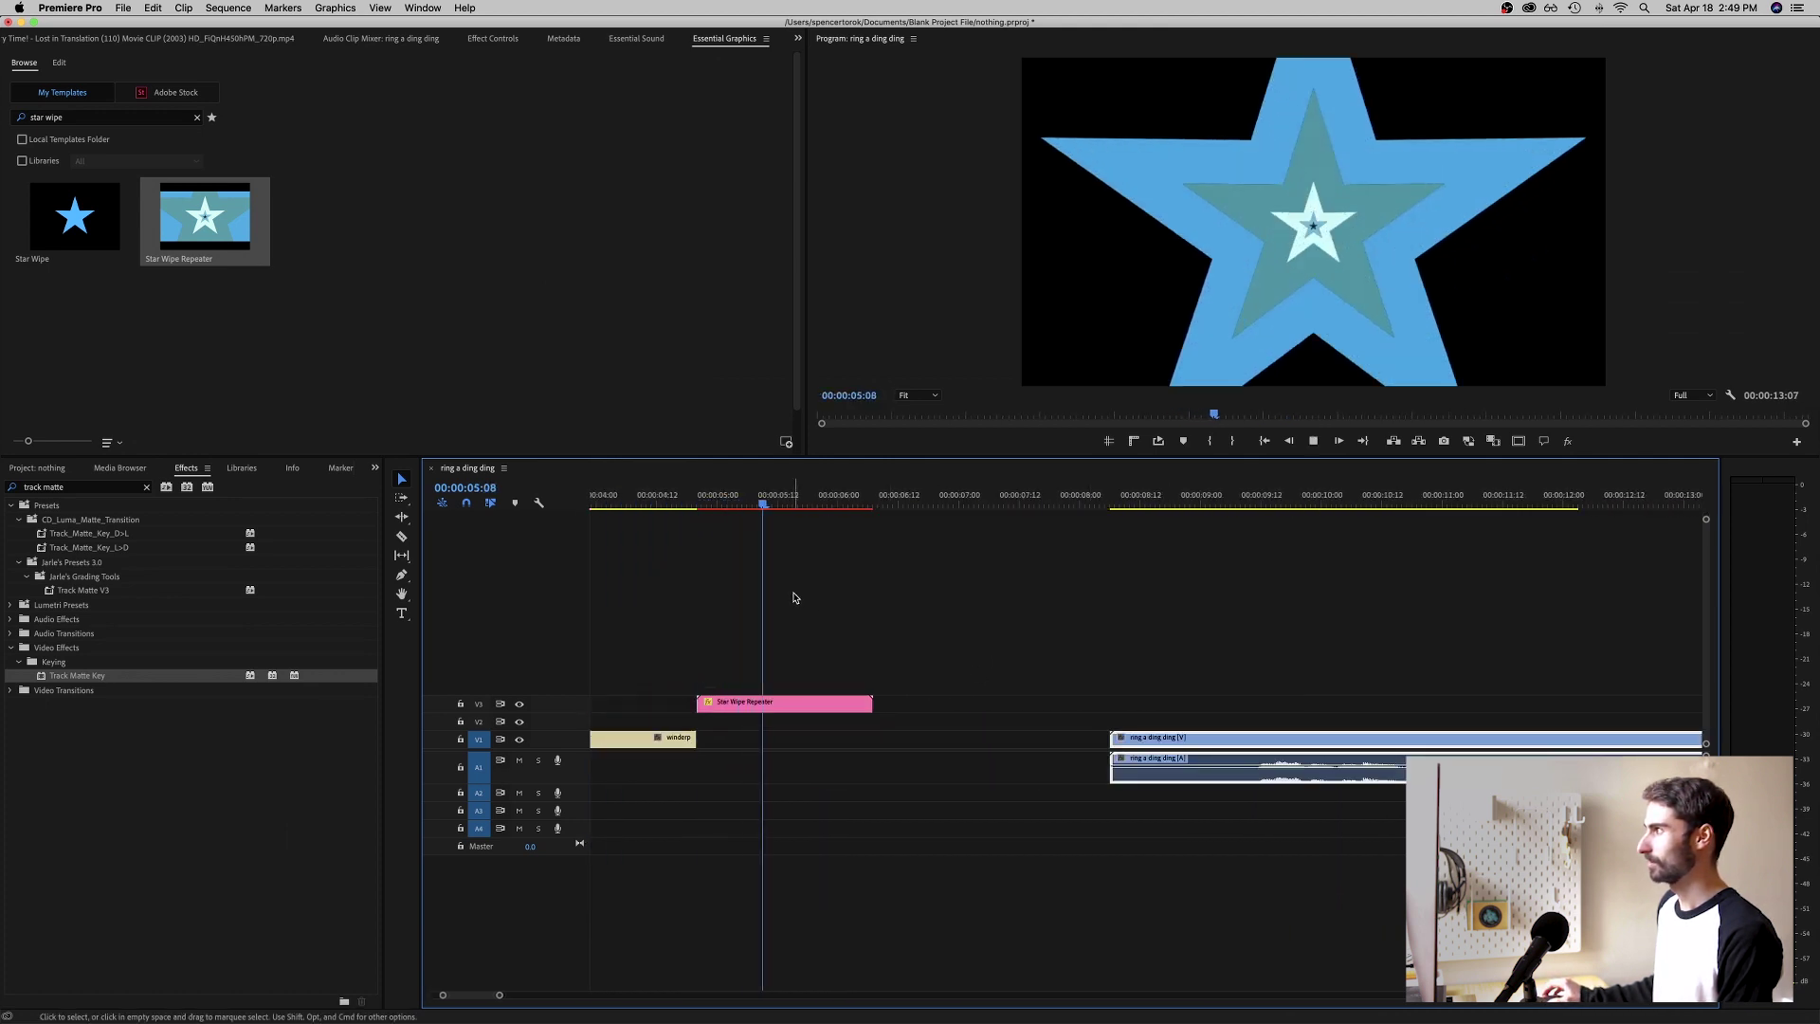
key("space")
Preview the Star Wipe Repeater on V2, return it to V3, and drop ring a ding ding near 06:00.
scroll(960, 711, "left", 5)
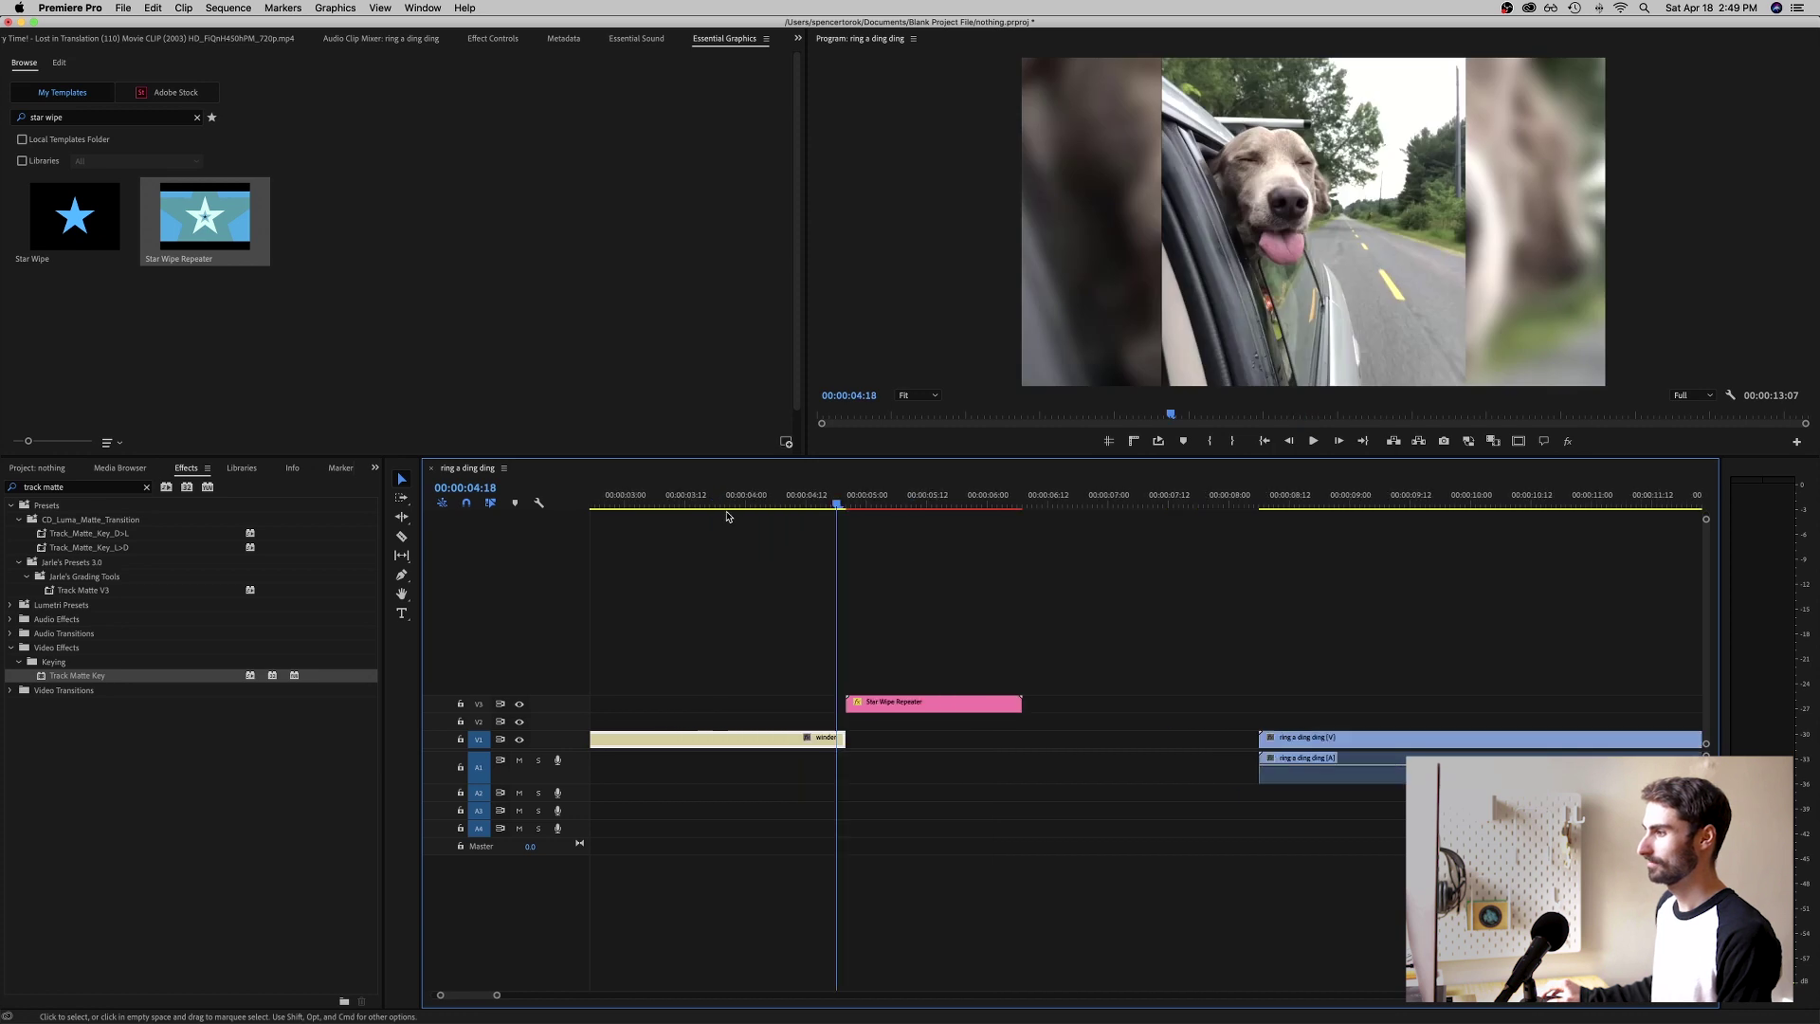
left_click_drag(959, 711, 903, 729)
left_click(873, 502)
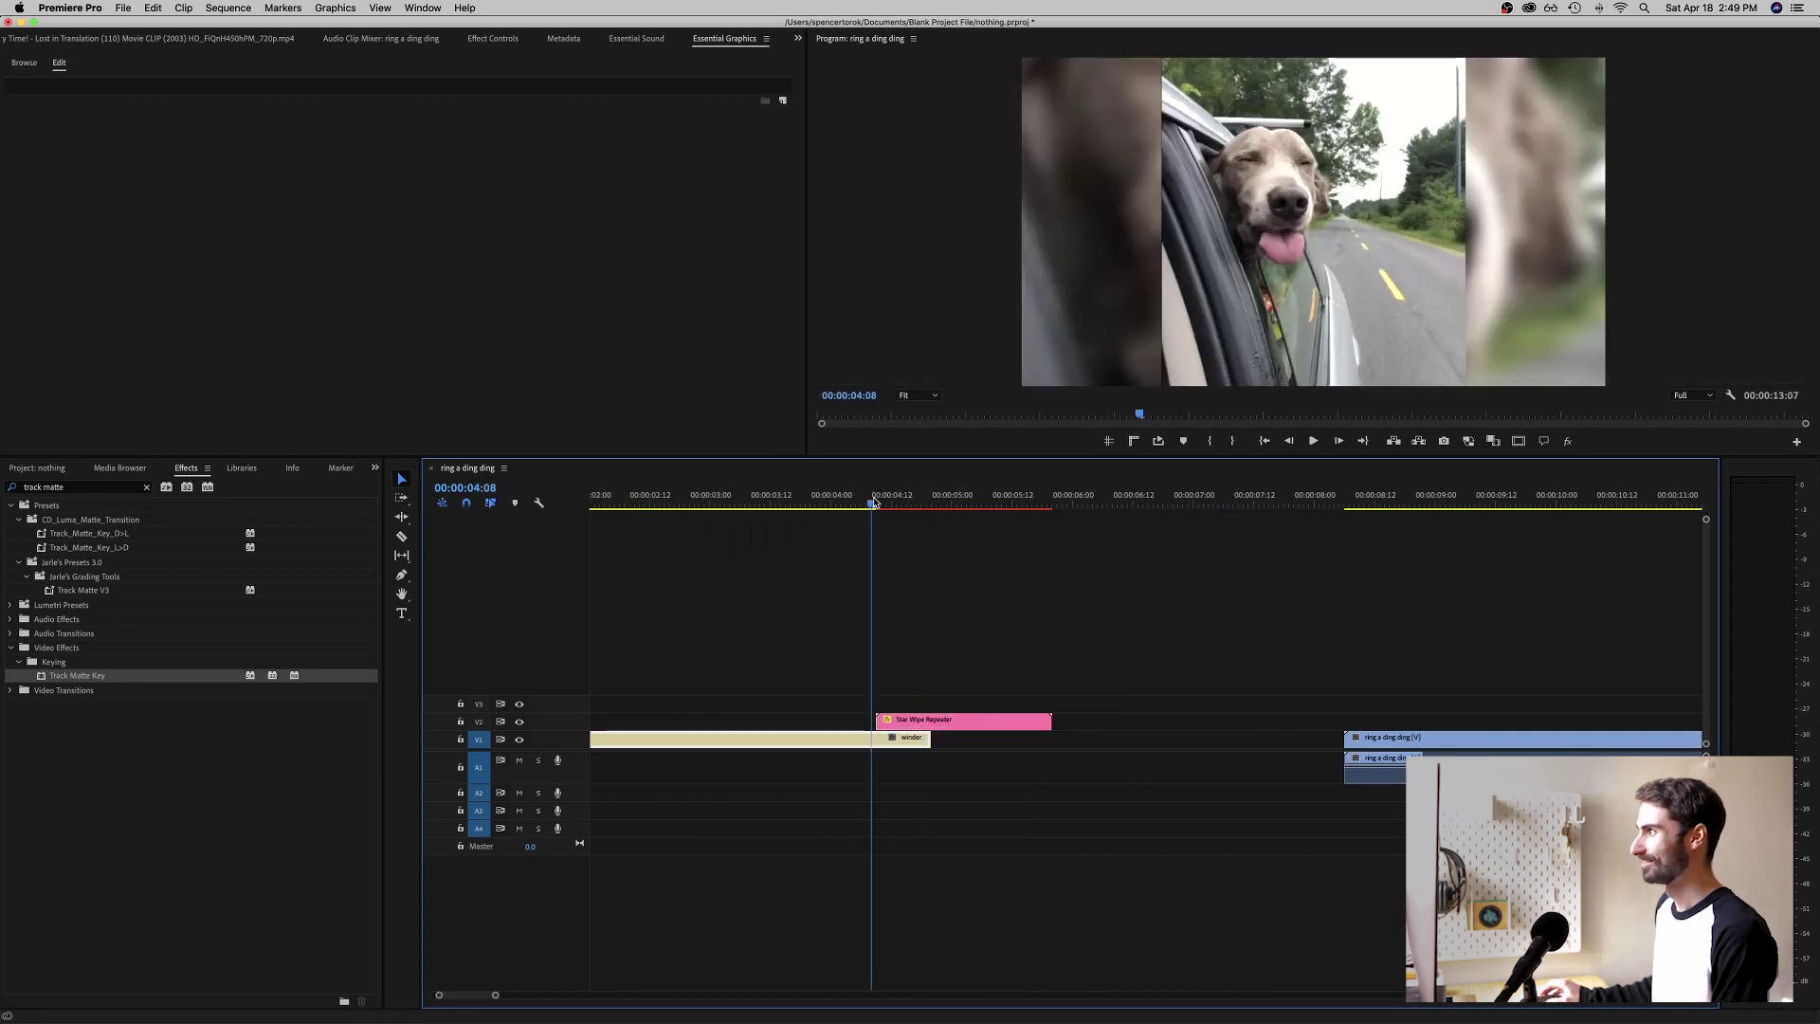
key("space")
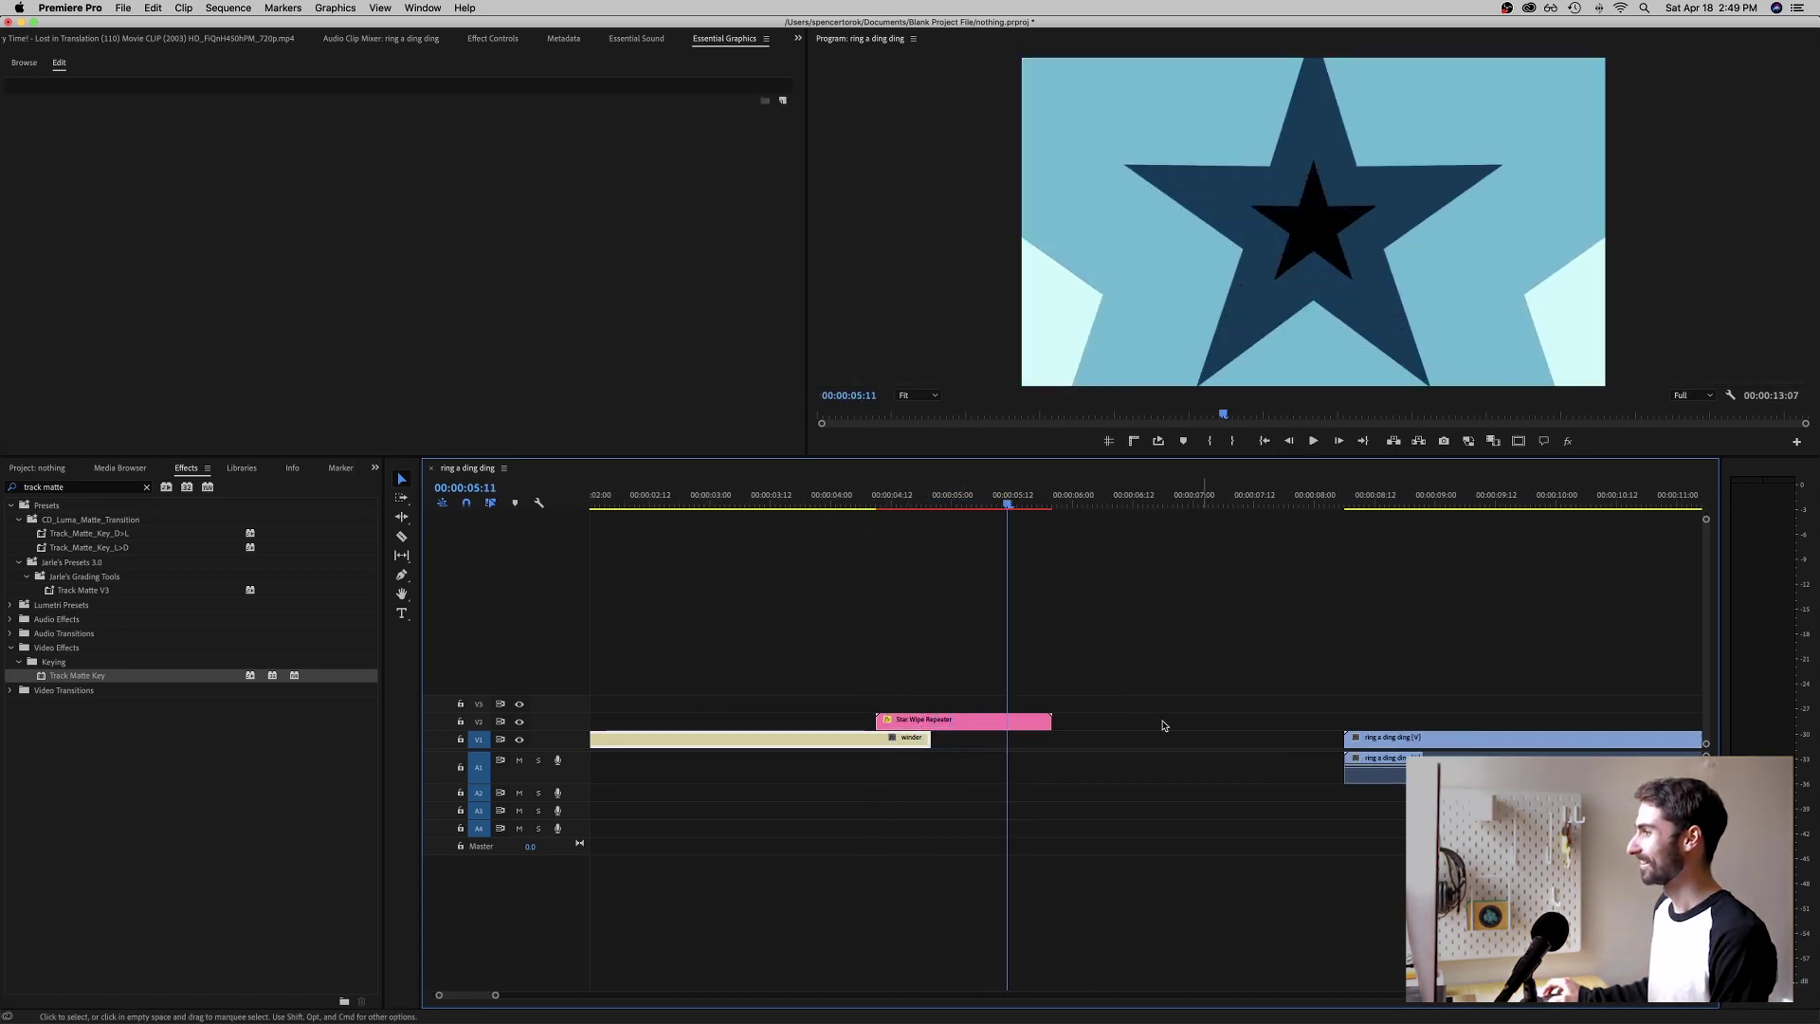
left_click_drag(943, 728, 907, 711)
left_click_drag(1380, 744, 1018, 750)
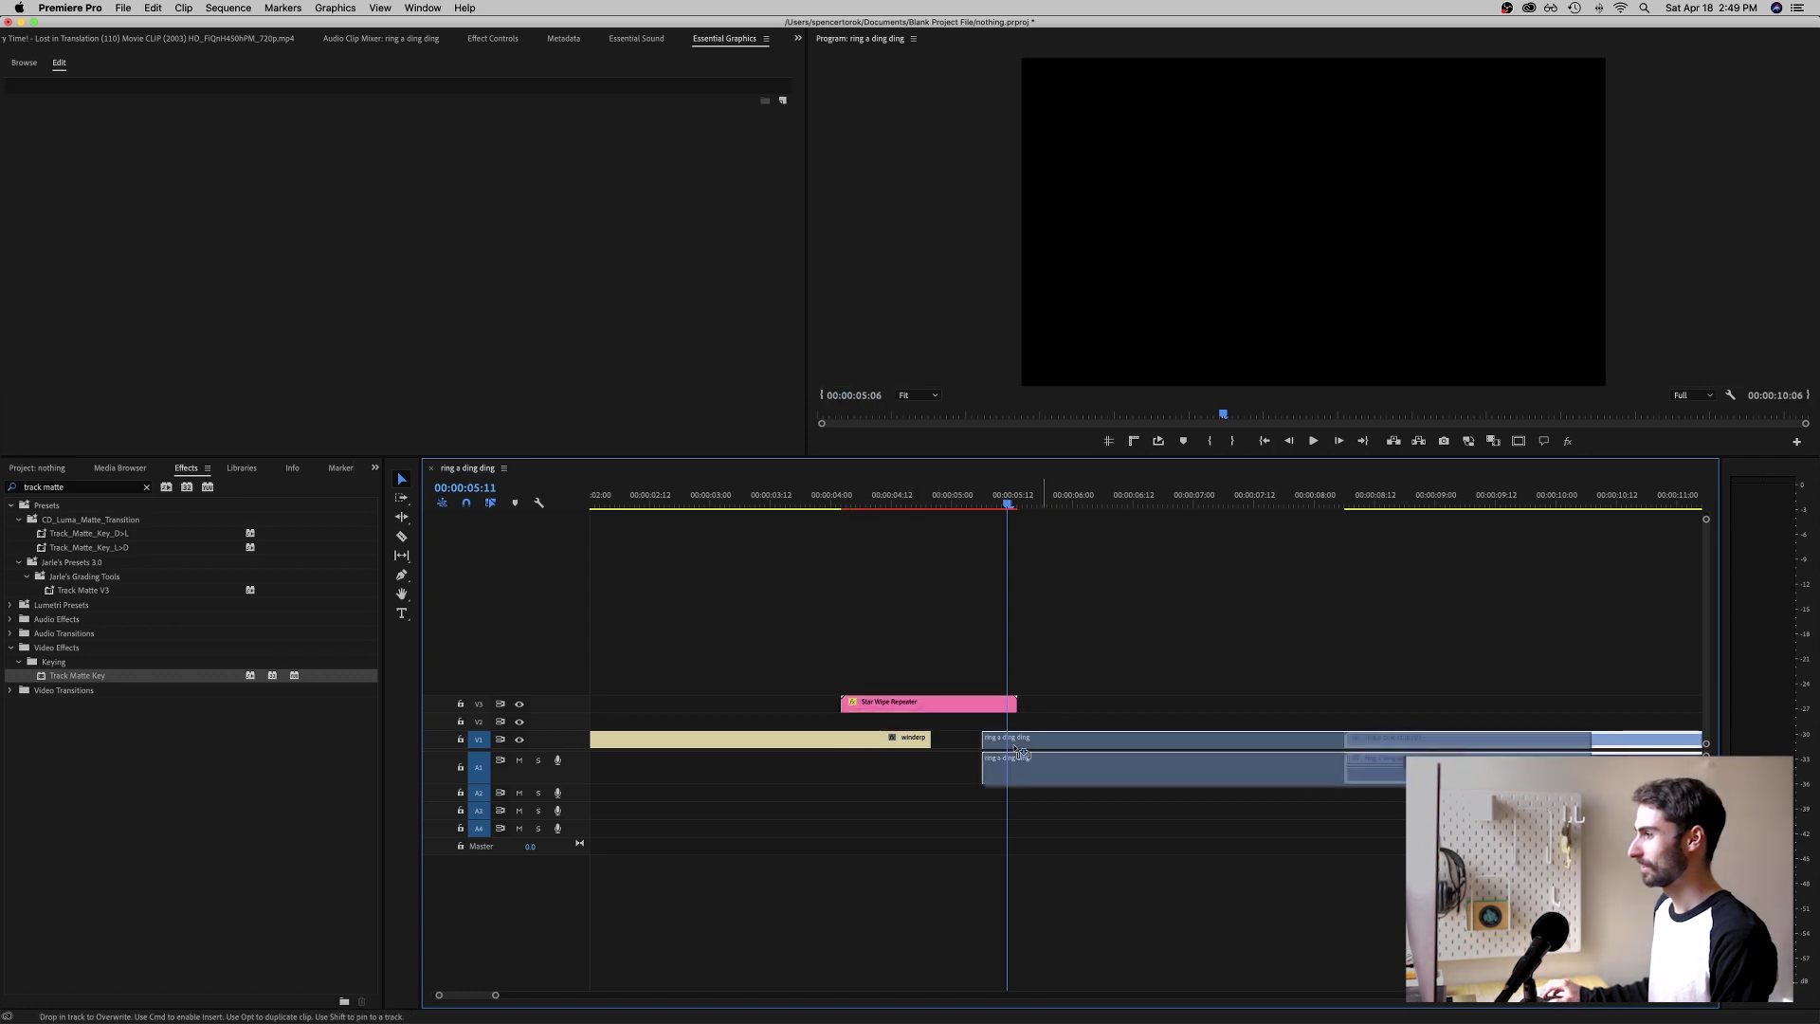
left_click_drag(1135, 749, 1256, 749)
Nudge the Star Wipe Repeater on V3 and move ring a ding ding about 1 second earlier.
left_click_drag(856, 502, 939, 505)
left_click(937, 709)
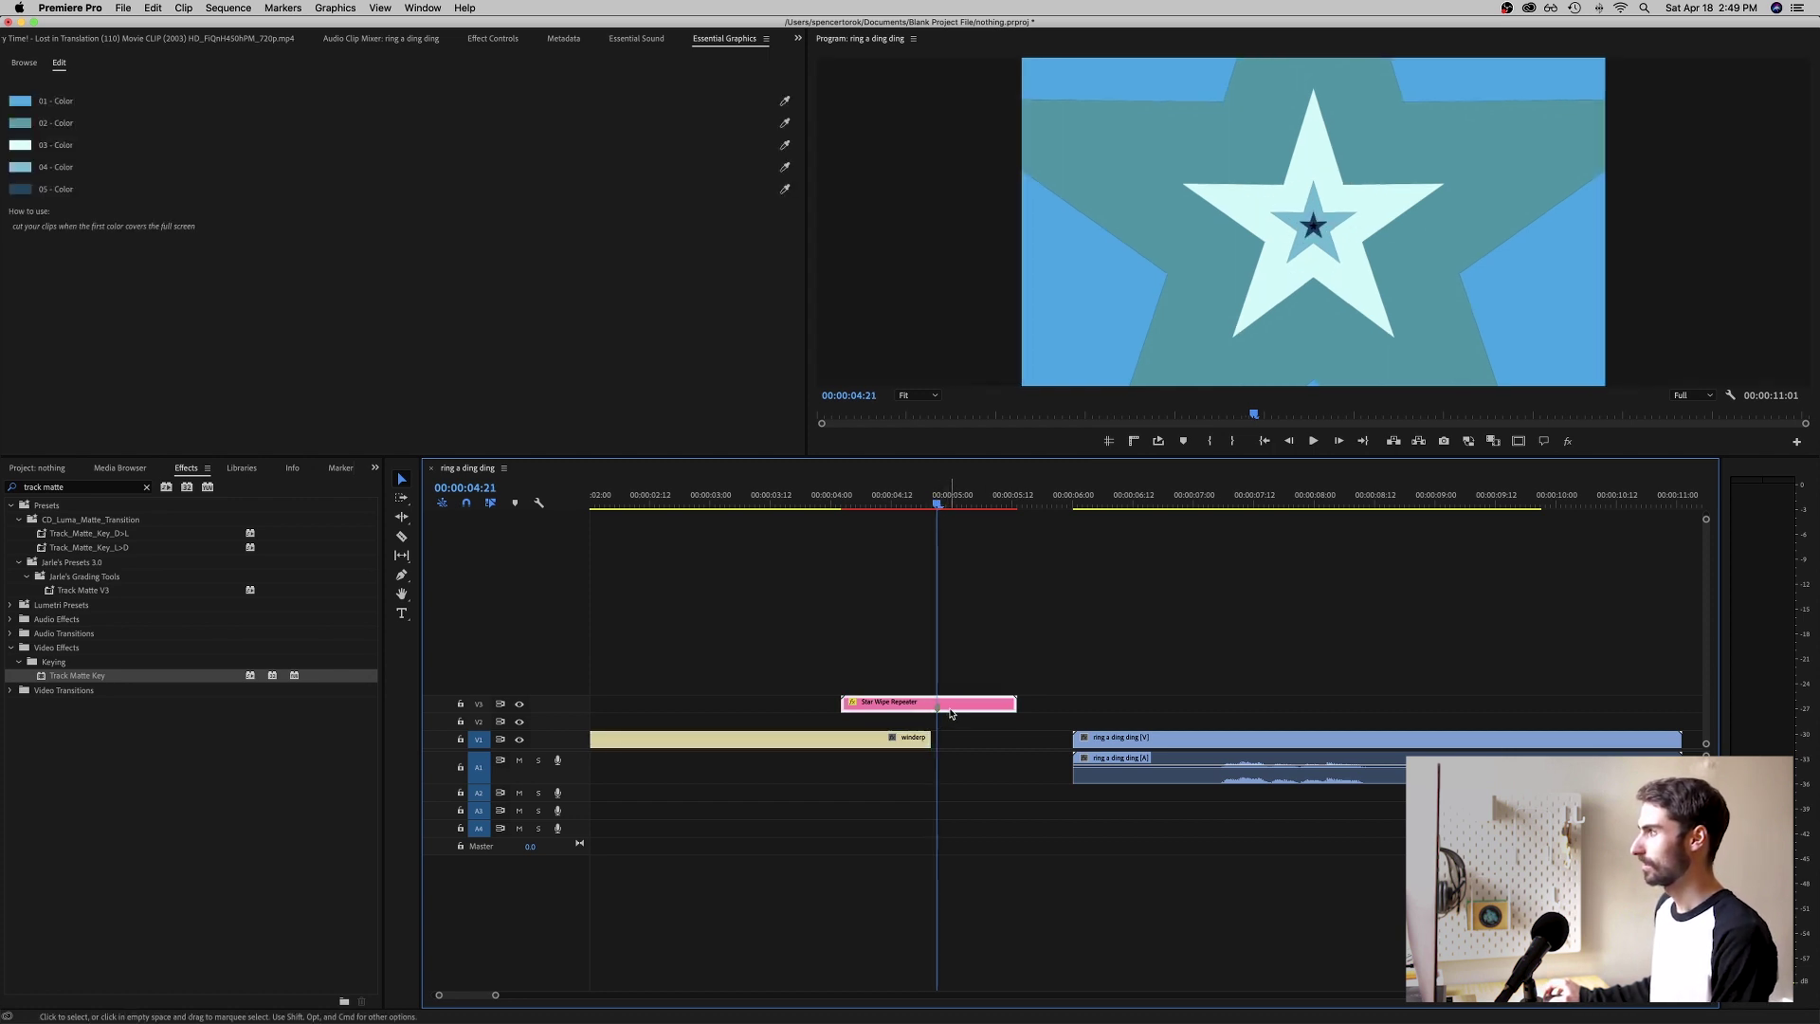
left_click_drag(939, 711, 964, 727)
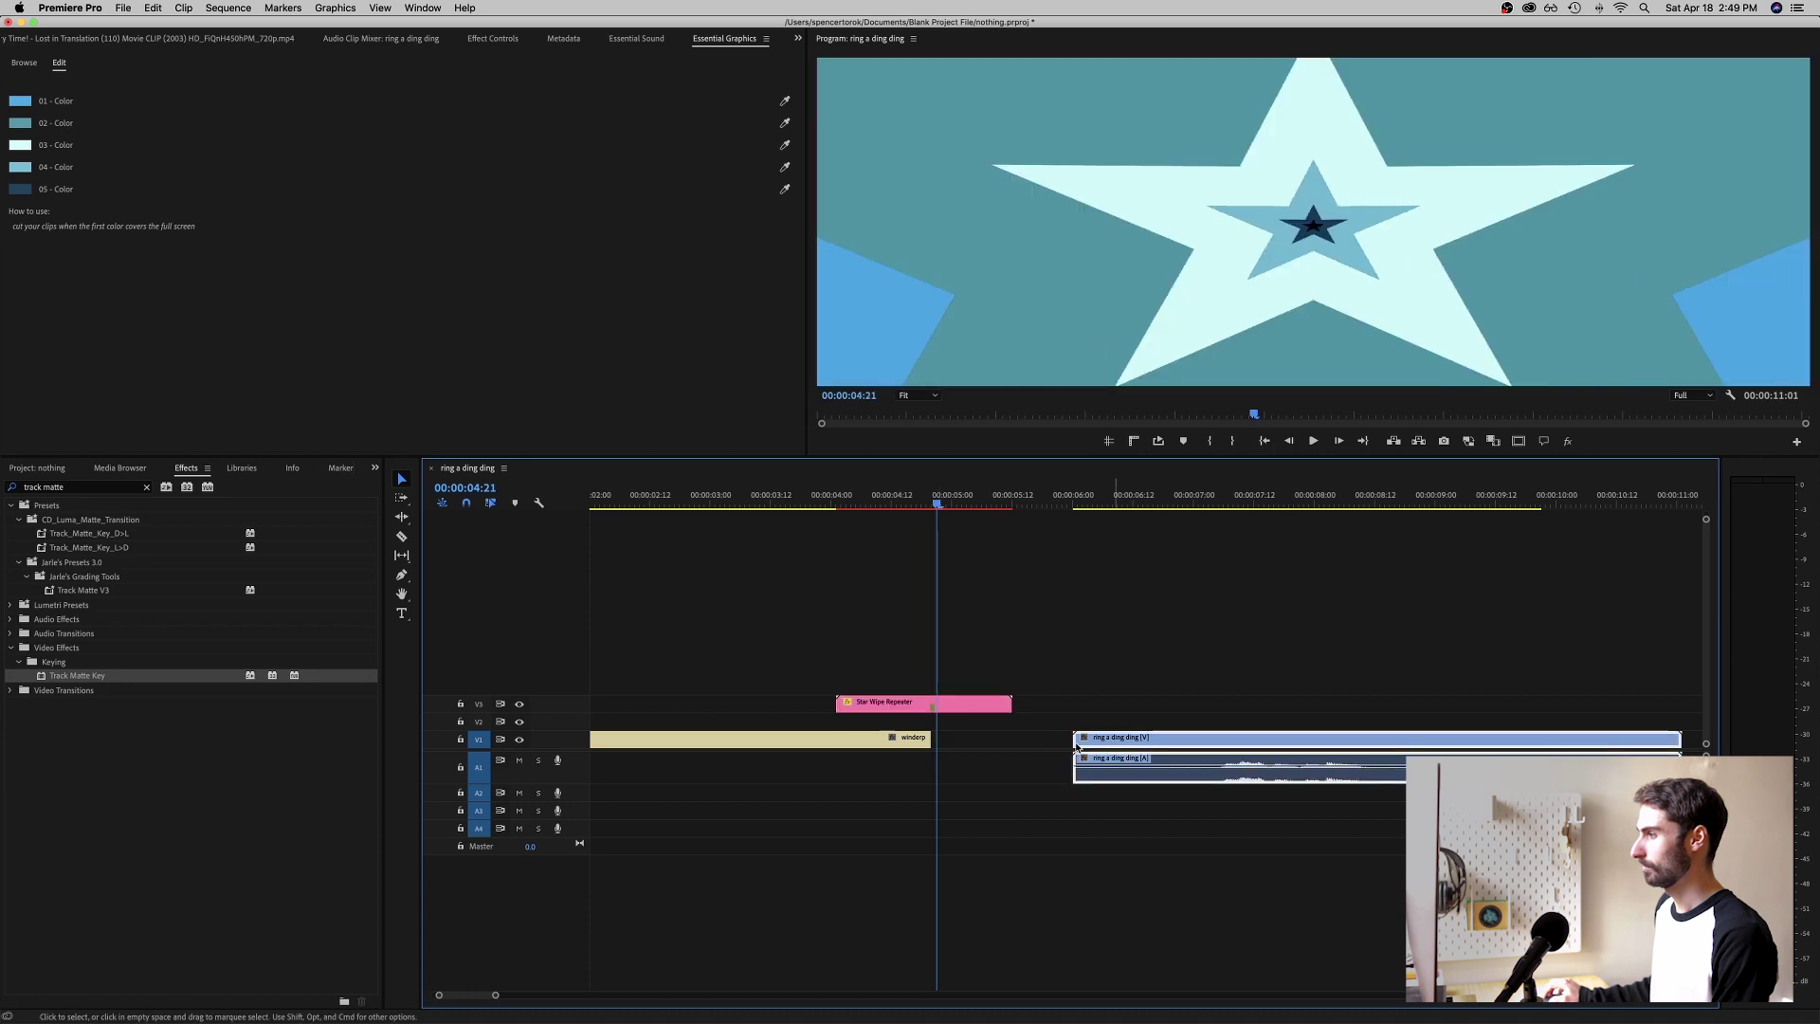
left_click_drag(1112, 745, 978, 748)
left_click_drag(936, 501, 801, 501)
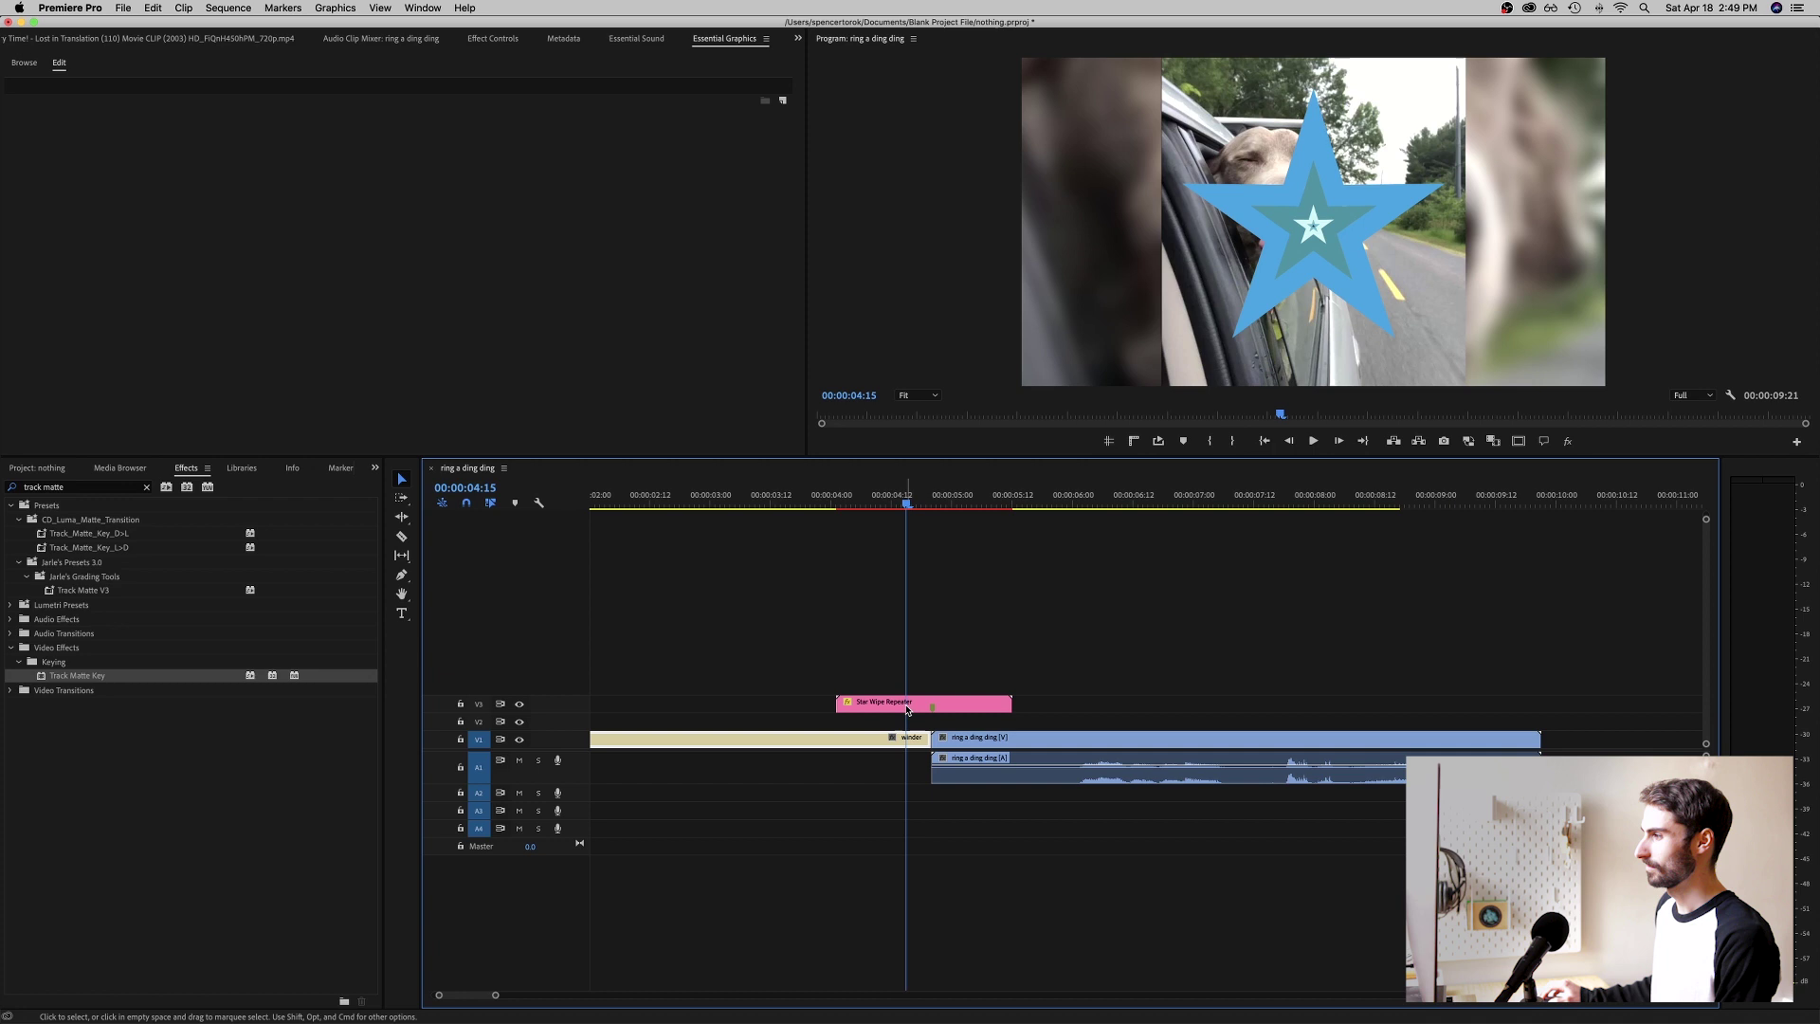
left_click(907, 707)
left_click(938, 505)
left_click(20, 122)
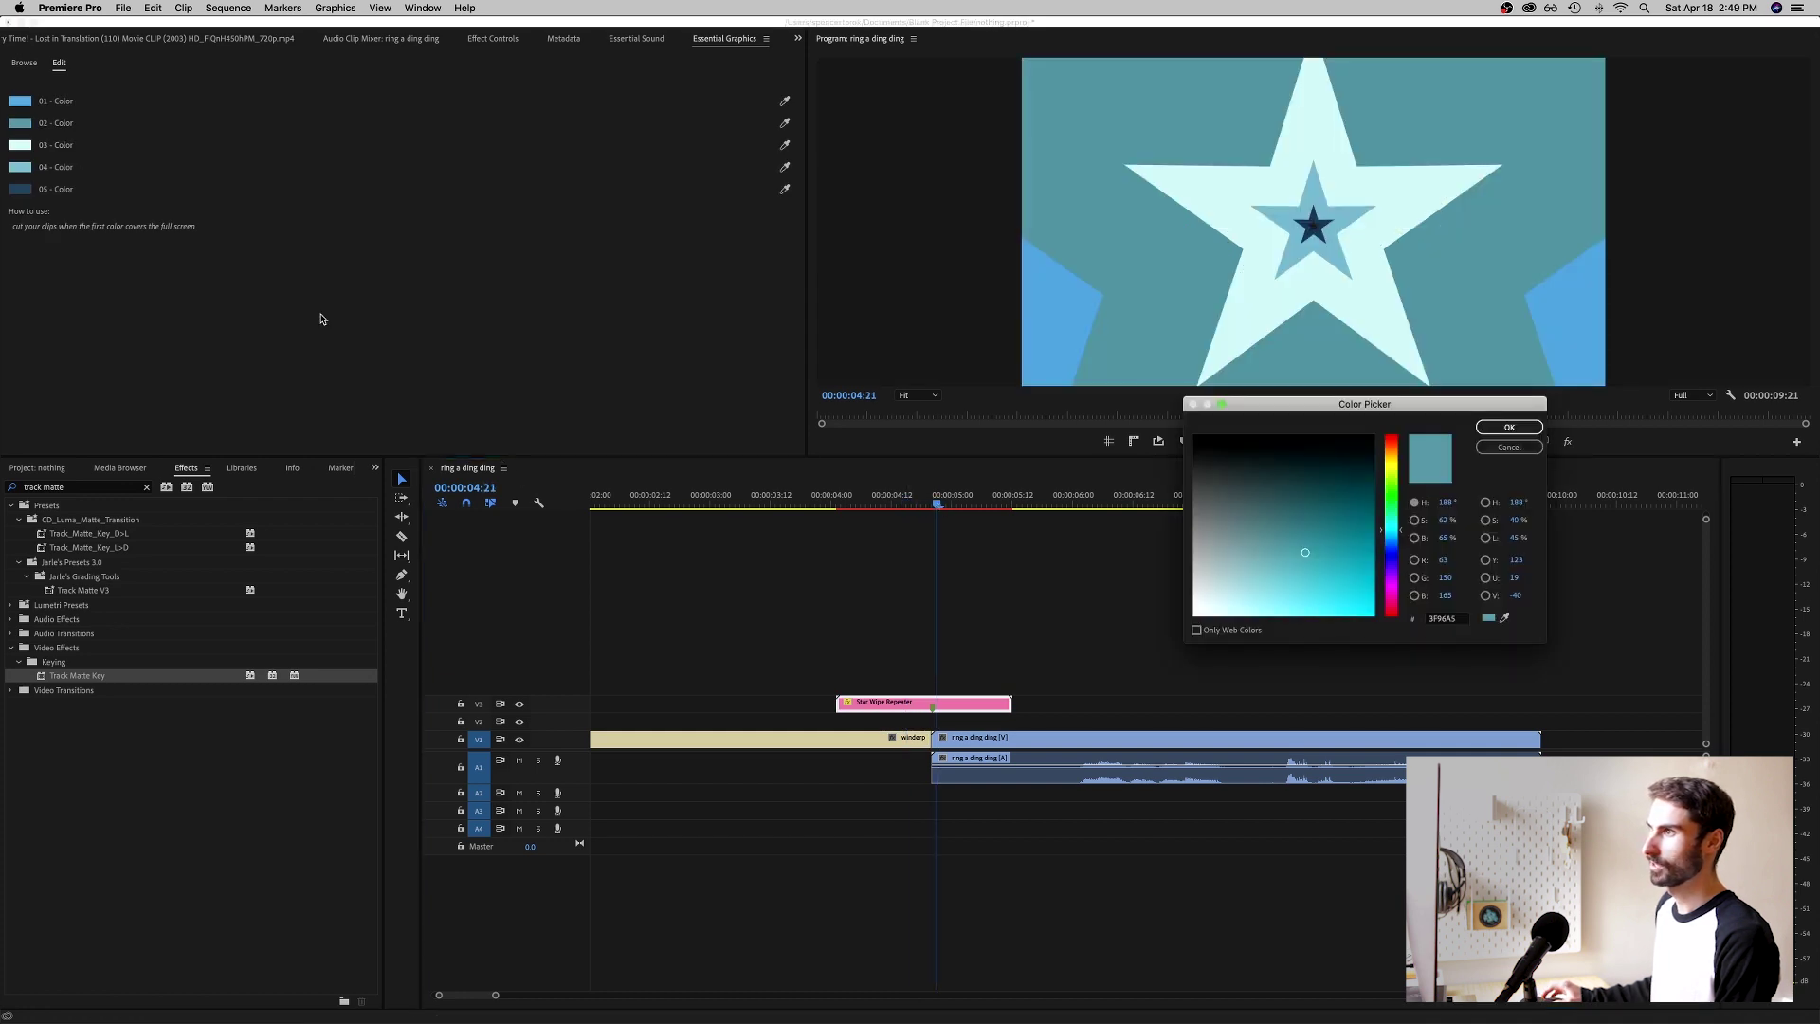